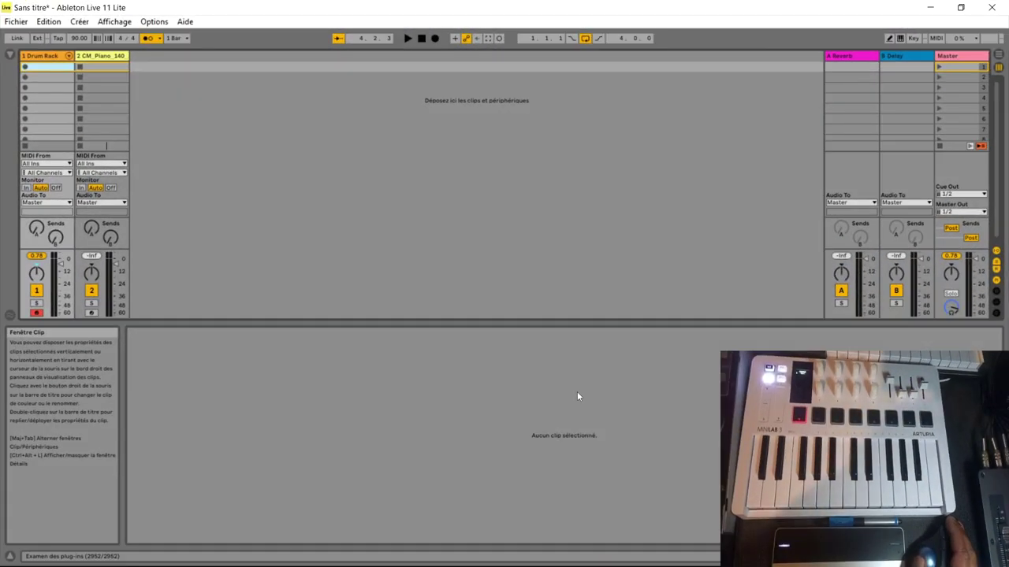
Show the browser and display the devices of the Drum Rack and CM_Piano_140 tracks.
{"action": "left_click", "coordinate": [9, 56]}
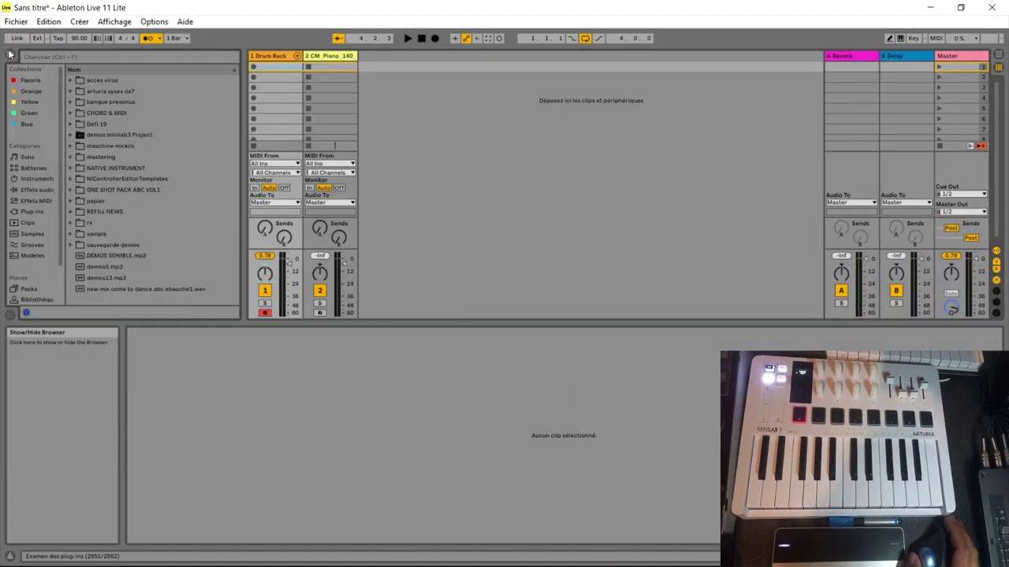
{"action": "double_click", "coordinate": [295, 57]}
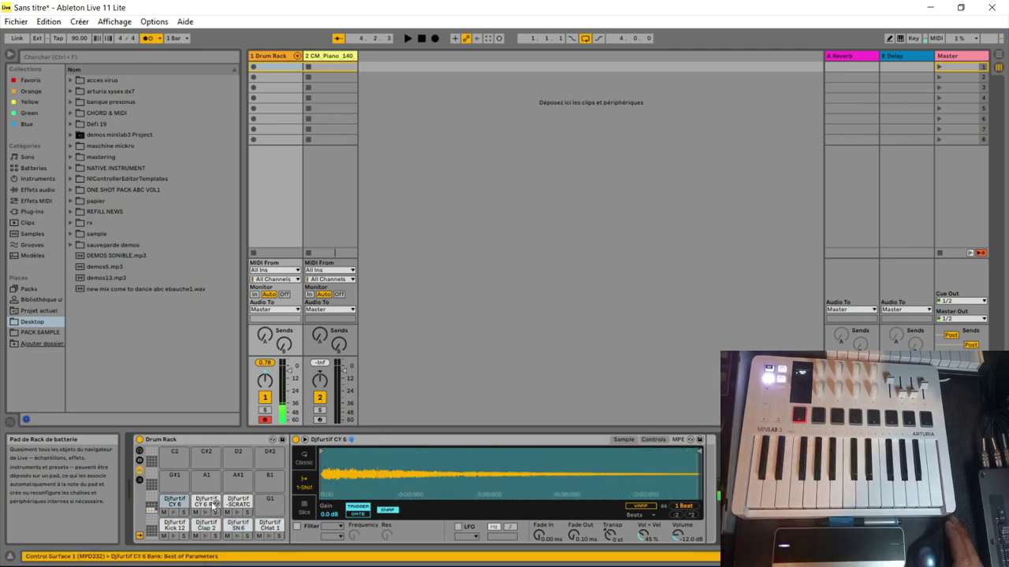
{"action": "left_click", "coordinate": [319, 58]}
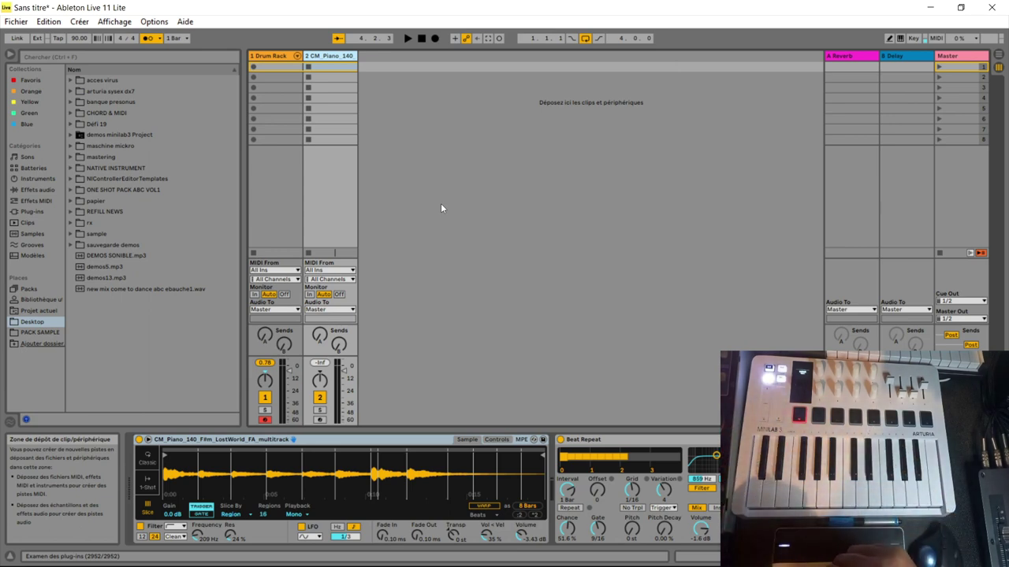
Open the preferences and examine the look, audio and MIDI settings.
{"action": "left_click", "coordinate": [152, 22]}
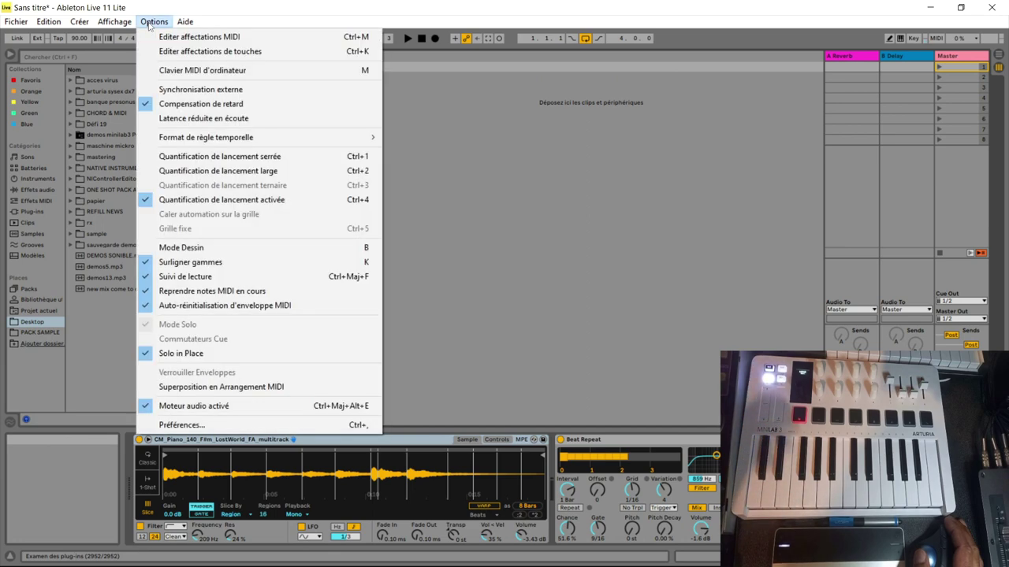
{"action": "left_click", "coordinate": [266, 427]}
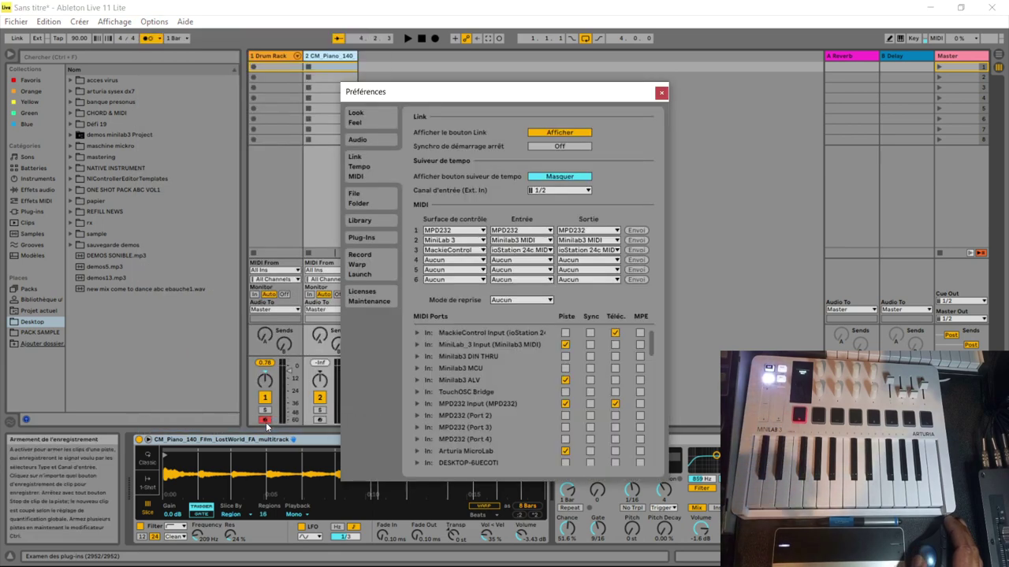
{"action": "left_click", "coordinate": [358, 116]}
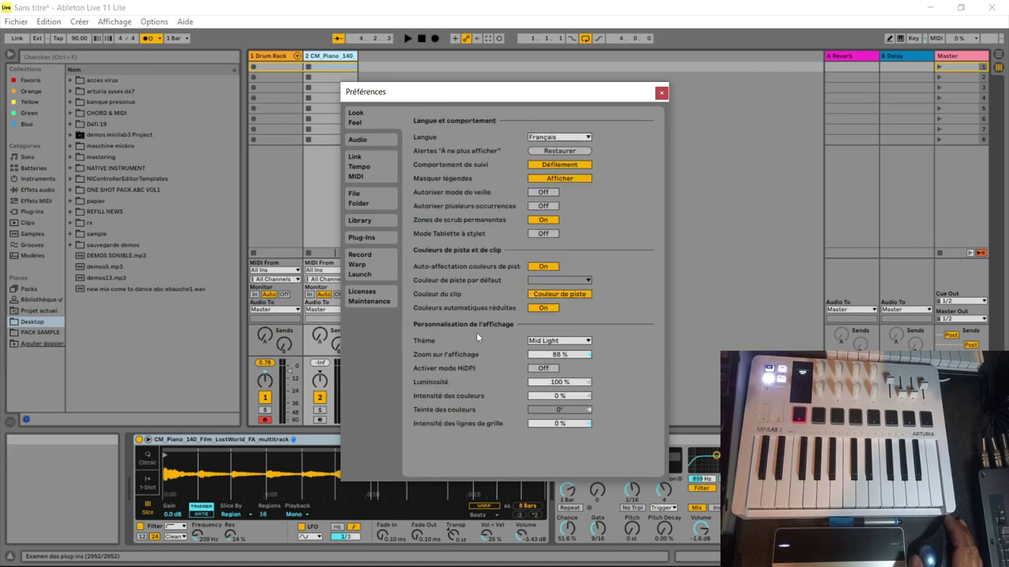
{"action": "left_click", "coordinate": [374, 140]}
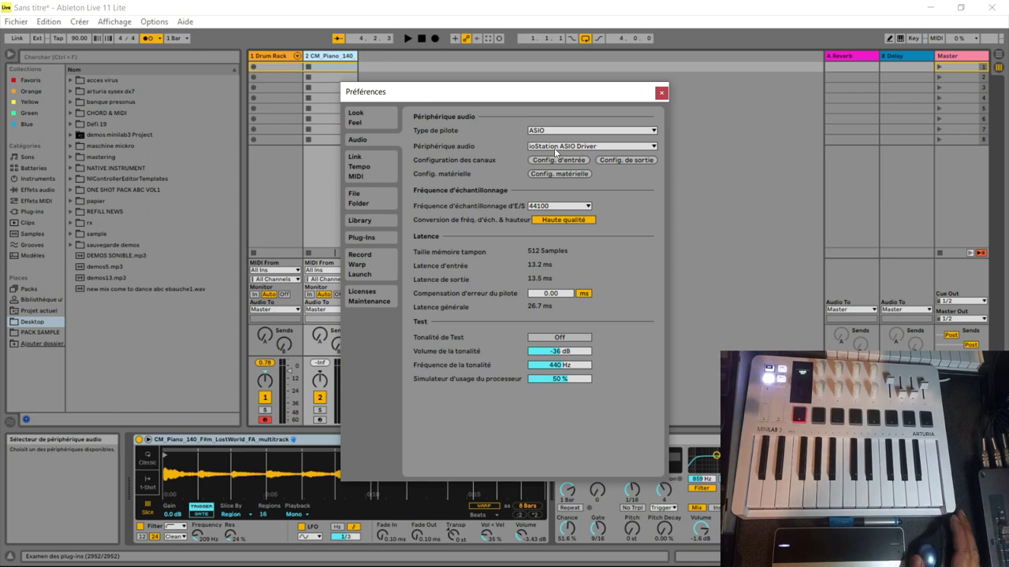
{"action": "left_click", "coordinate": [376, 168]}
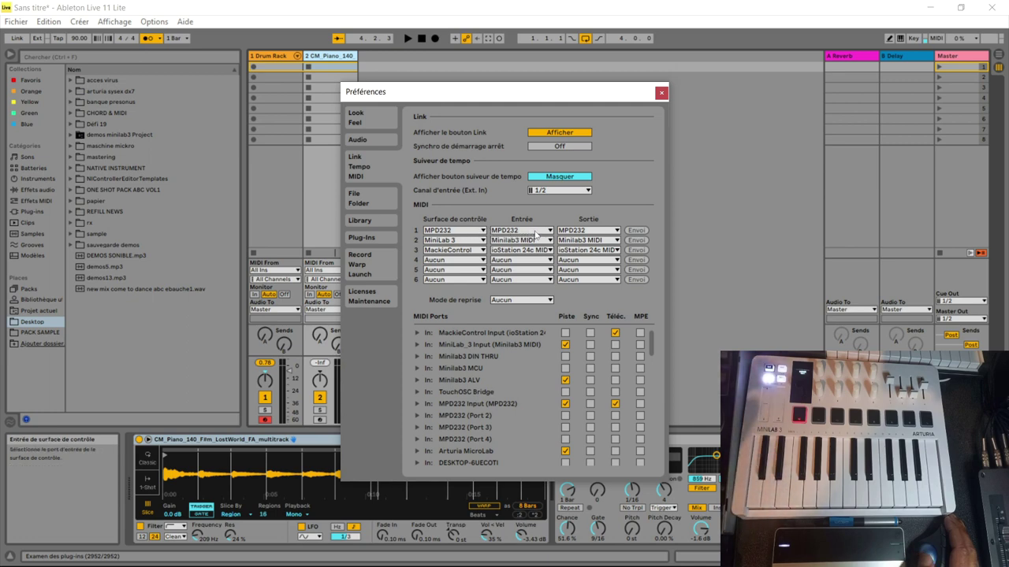
Assign MiniLab 3 as the second control surface and check its input and output ports against Minilab3 MIDI.
{"action": "left_click", "coordinate": [482, 240]}
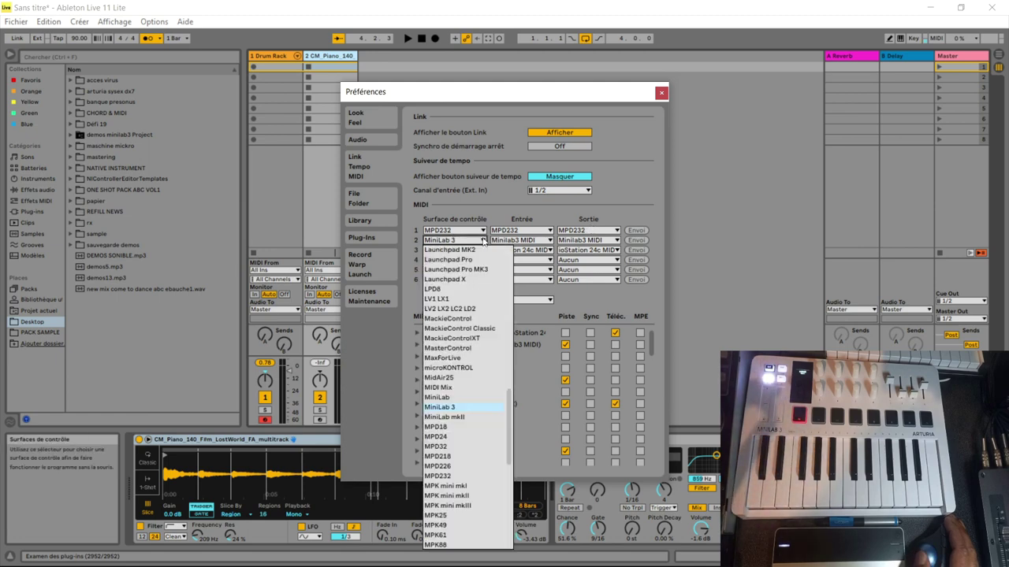
{"action": "left_click", "coordinate": [463, 408]}
{"action": "left_click", "coordinate": [520, 240]}
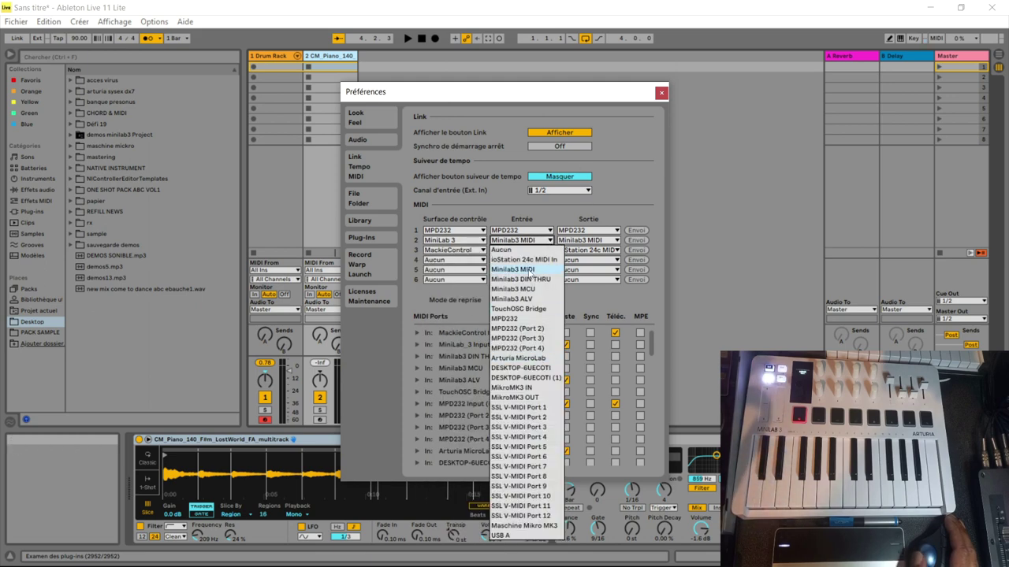
{"action": "left_click", "coordinate": [598, 248]}
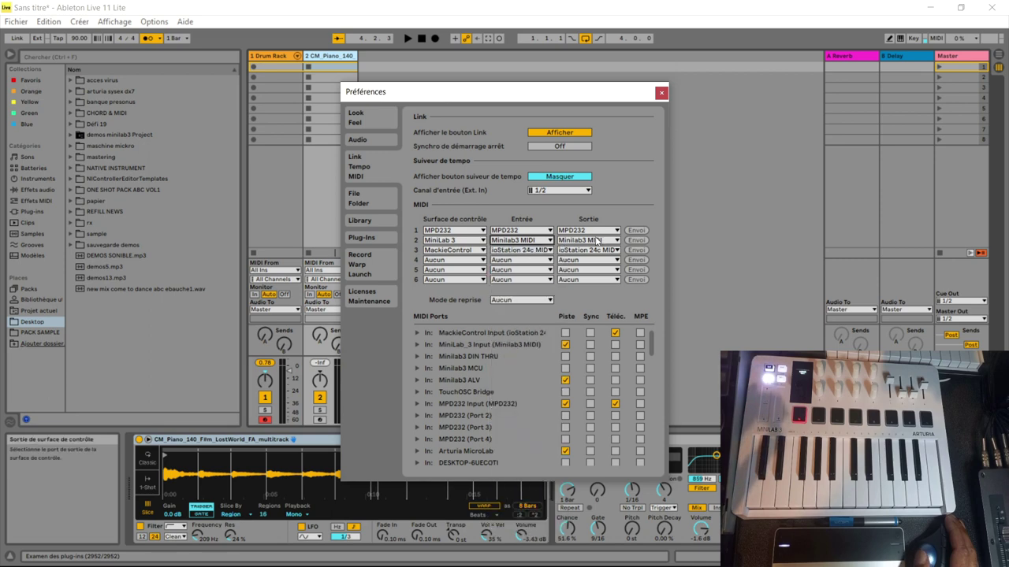
{"action": "left_click", "coordinate": [597, 248]}
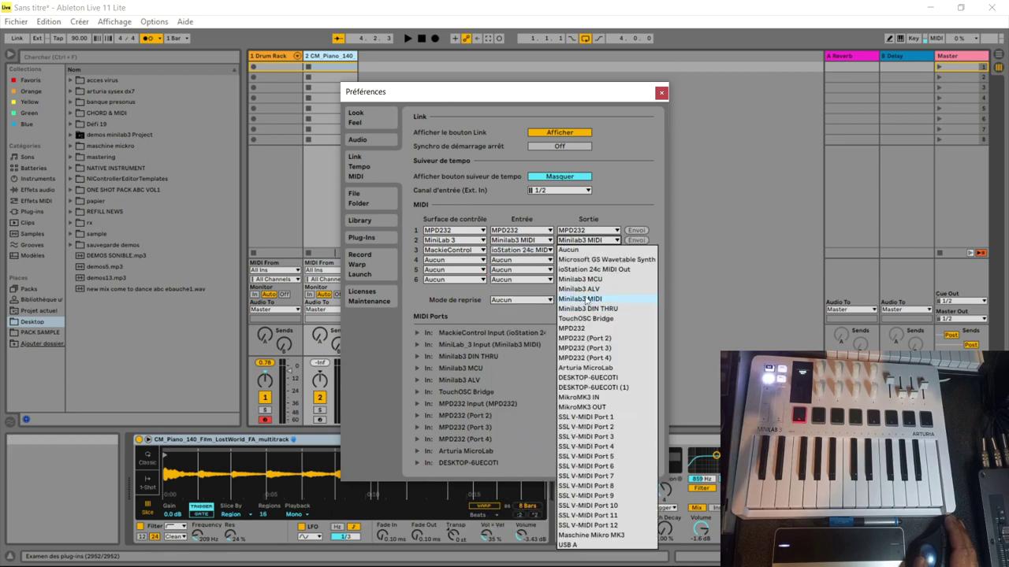
{"action": "left_click", "coordinate": [630, 196]}
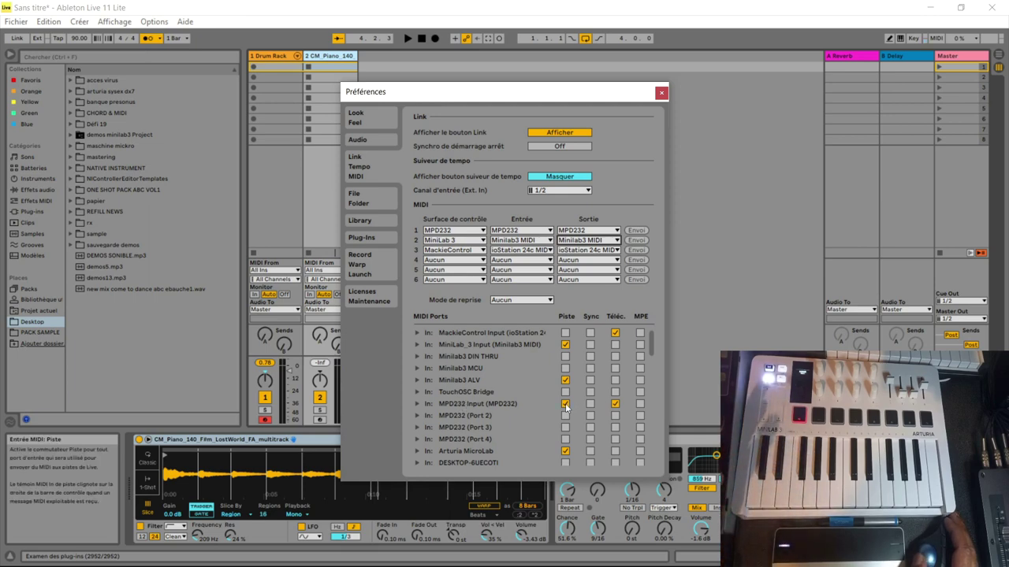
Check the MPD232 input's remote control option, leave it enabled, and close the preferences.
{"action": "left_click", "coordinate": [615, 404]}
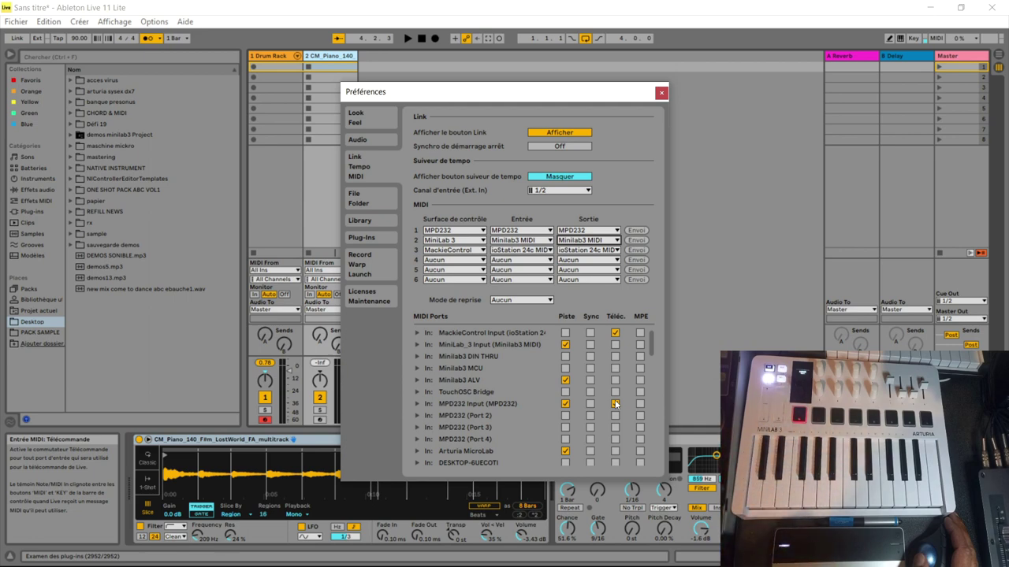
{"action": "left_click", "coordinate": [615, 403]}
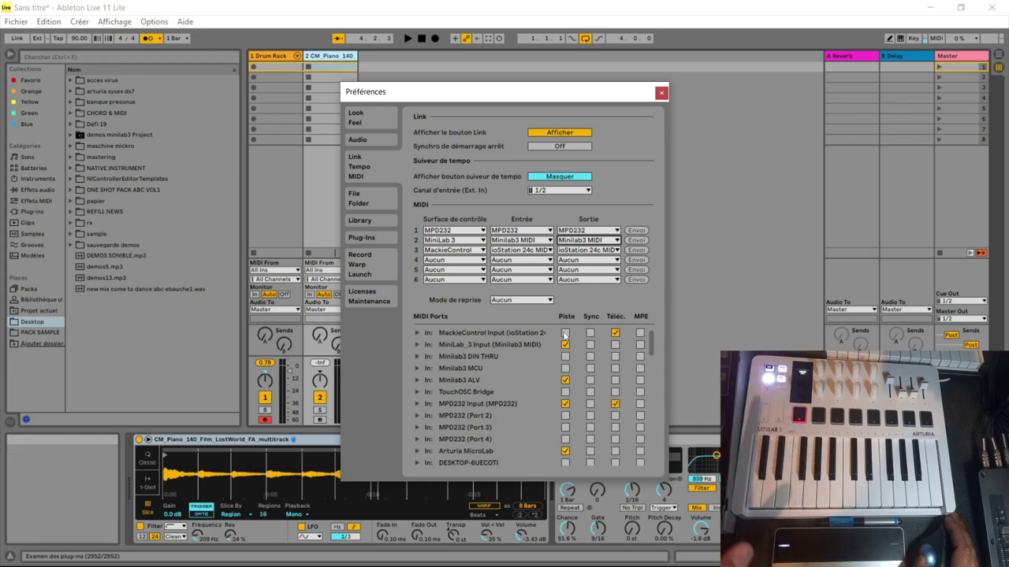
{"action": "left_click", "coordinate": [662, 93]}
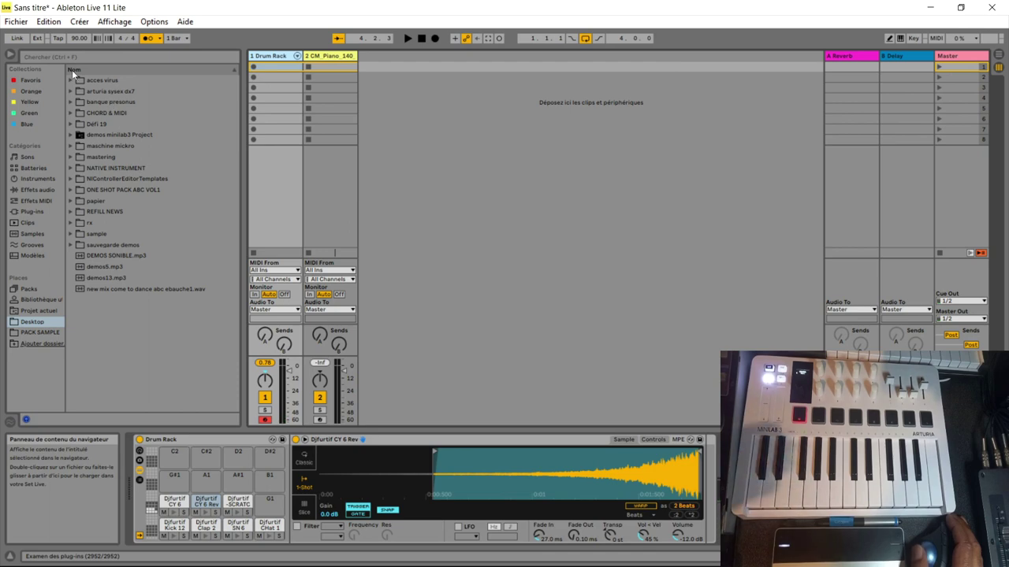
Browse the drum kits category, and expand the ONE SHOT PACK ABC VOL1 folder in the Desktop location.
{"action": "left_click", "coordinate": [30, 167]}
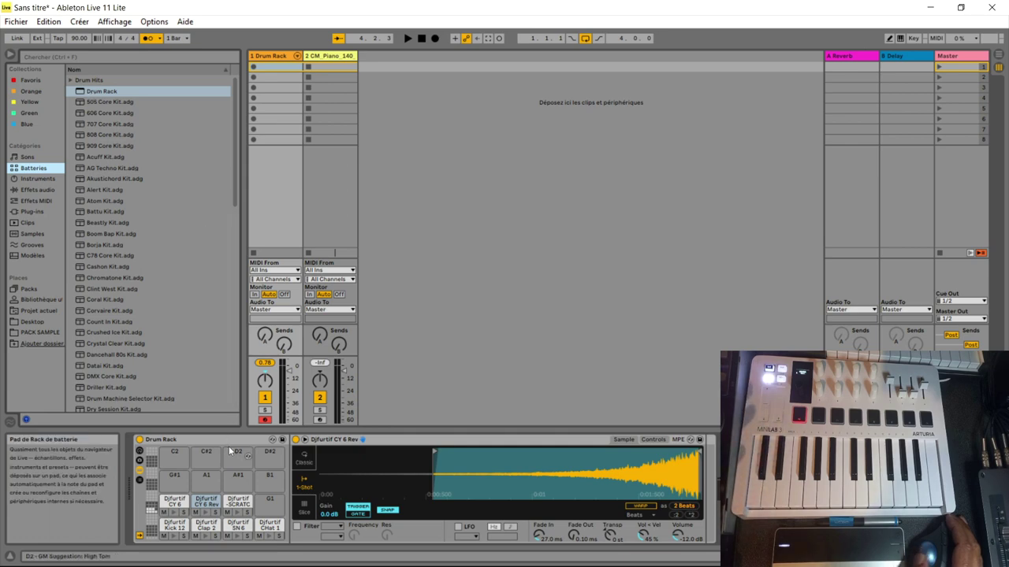
{"action": "left_click", "coordinate": [32, 321]}
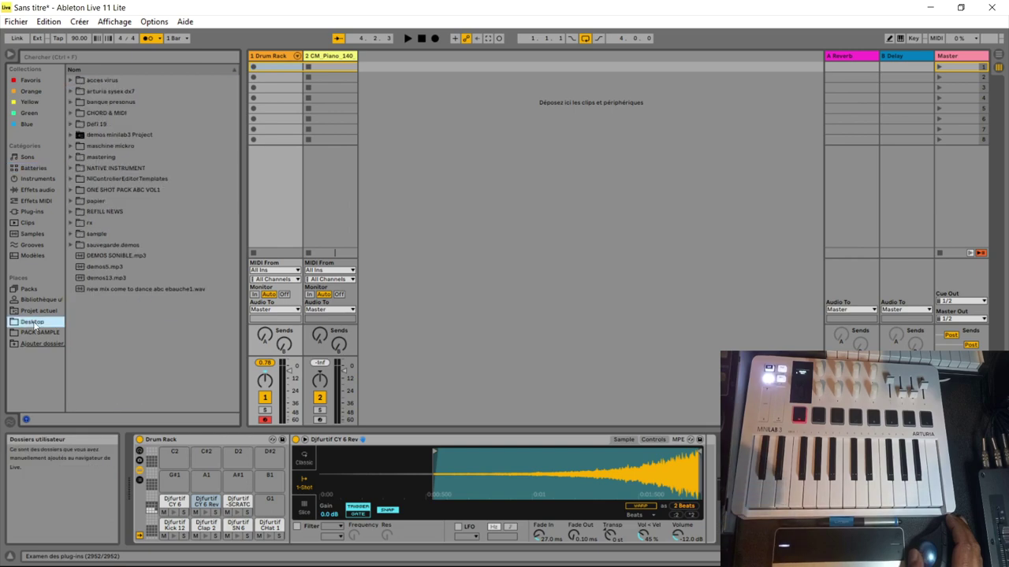
{"action": "left_click", "coordinate": [68, 190]}
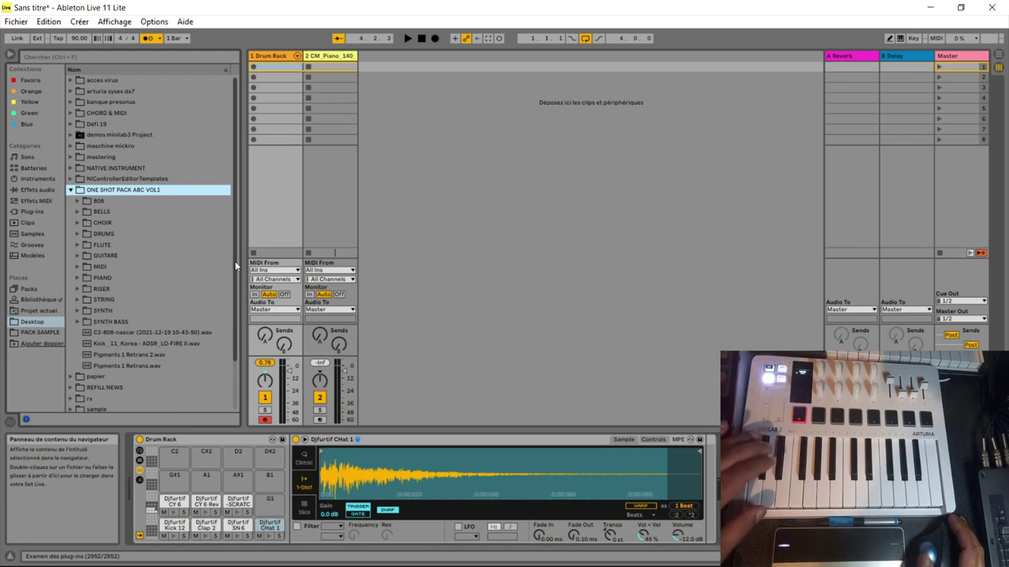
Keep the metronome on and set its recording count-in to 1 Bar.
{"action": "left_click", "coordinate": [149, 41]}
{"action": "left_click", "coordinate": [149, 41]}
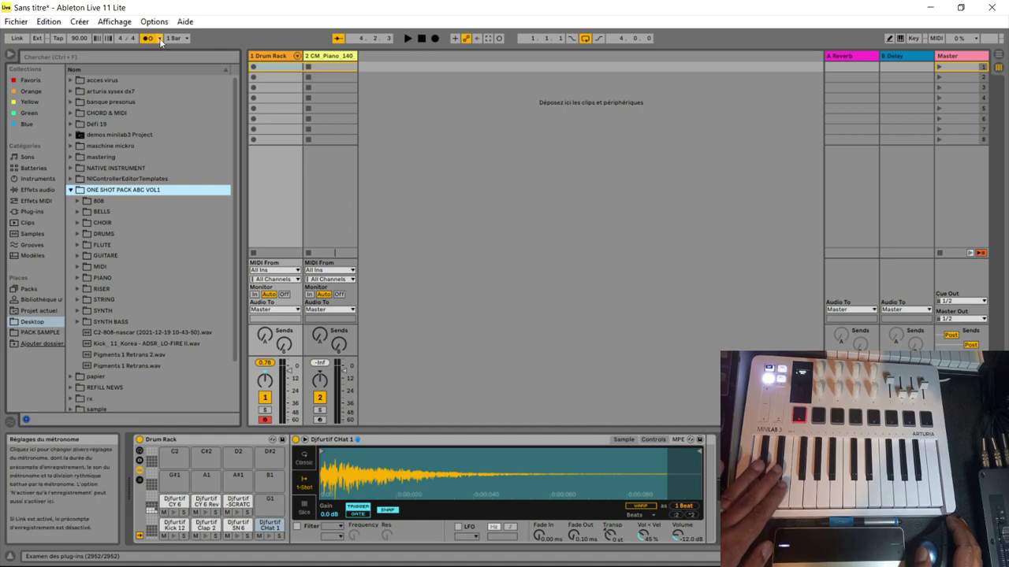
{"action": "left_click", "coordinate": [160, 41]}
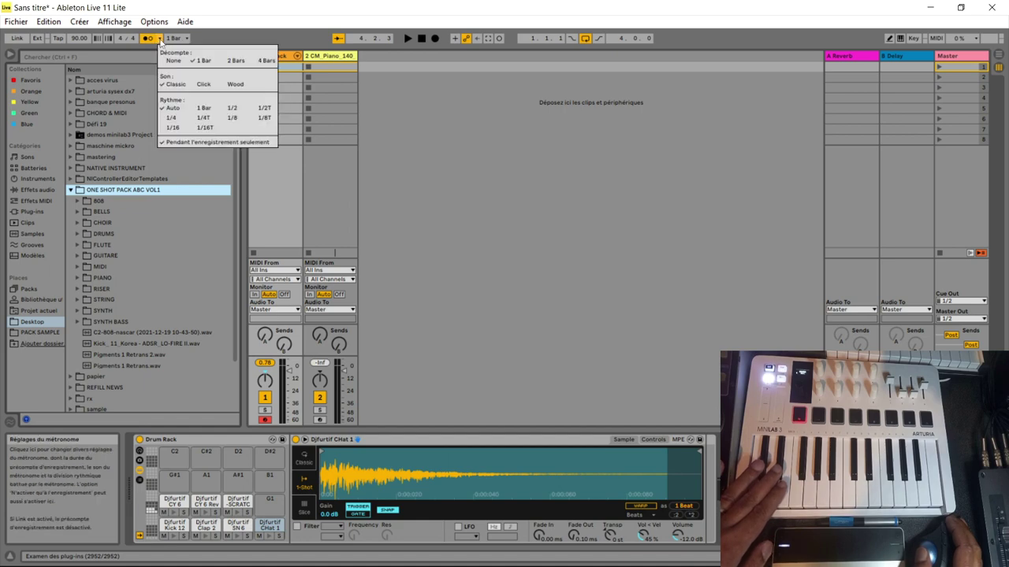
{"action": "left_click", "coordinate": [203, 60]}
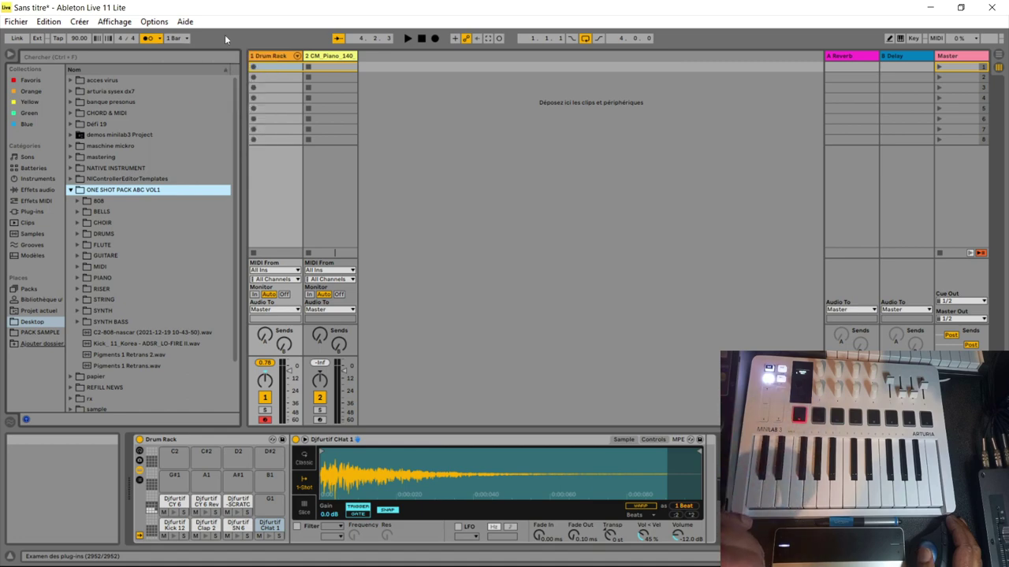
Record a closed hi-hat pattern into the Drum Rack track's first slot and open the clip in the note editor.
{"action": "left_click", "coordinate": [586, 40]}
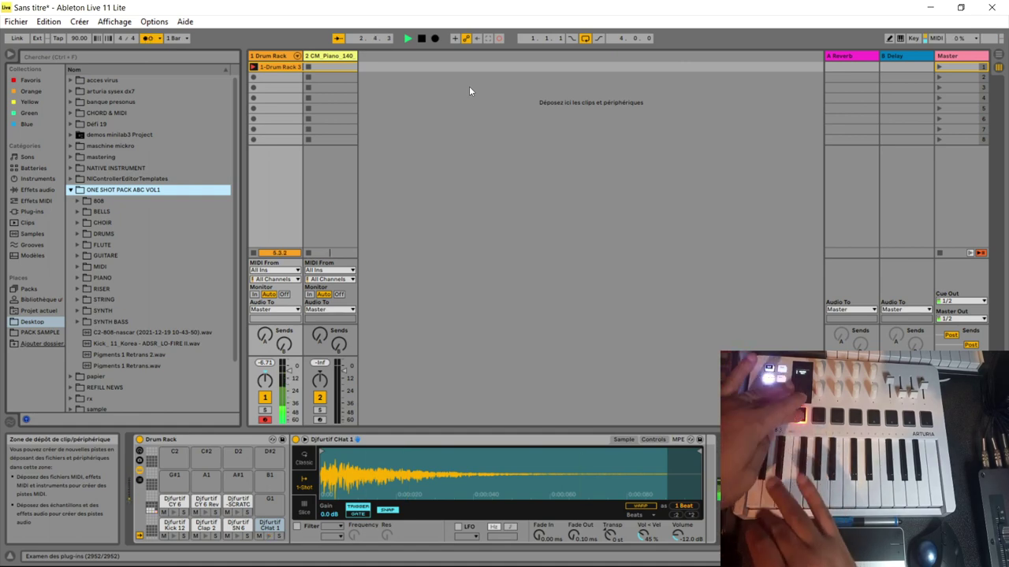
{"action": "key", "text": "space"}
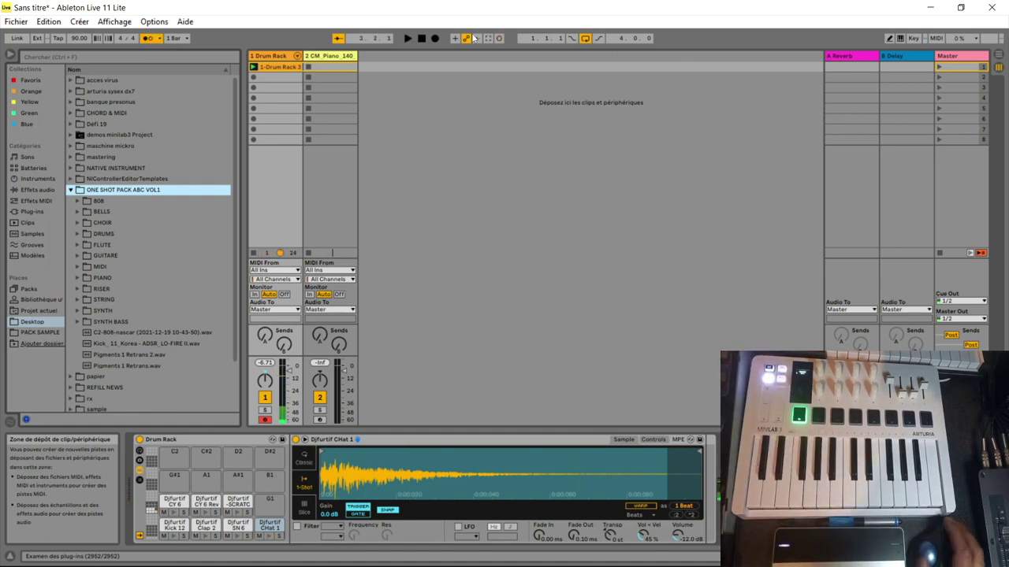
{"action": "double_click", "coordinate": [281, 66]}
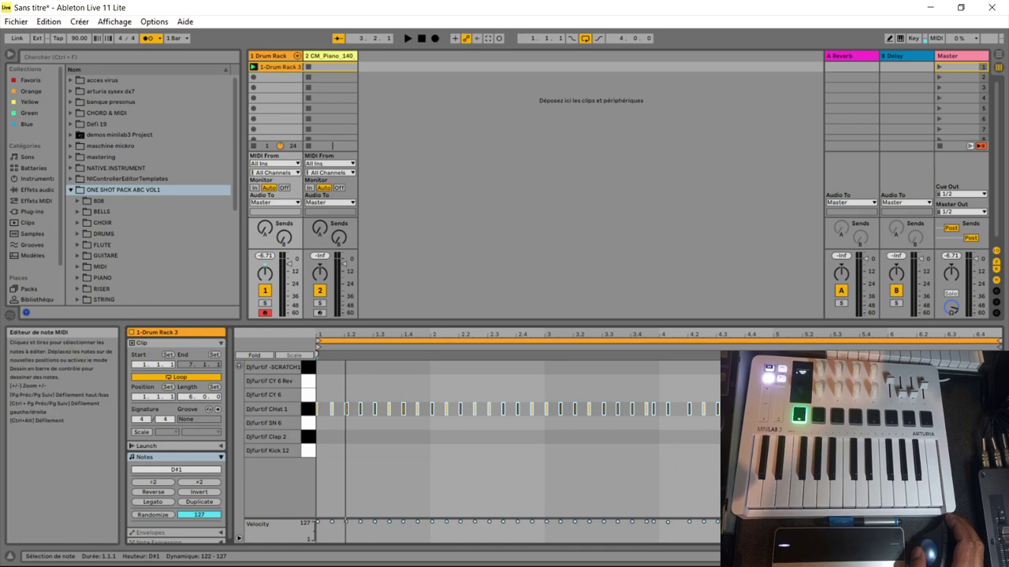
Shorten the recorded drum clip's loop to 4 bars, ending at the start of bar 5.
{"action": "key", "text": "ctrl+a"}
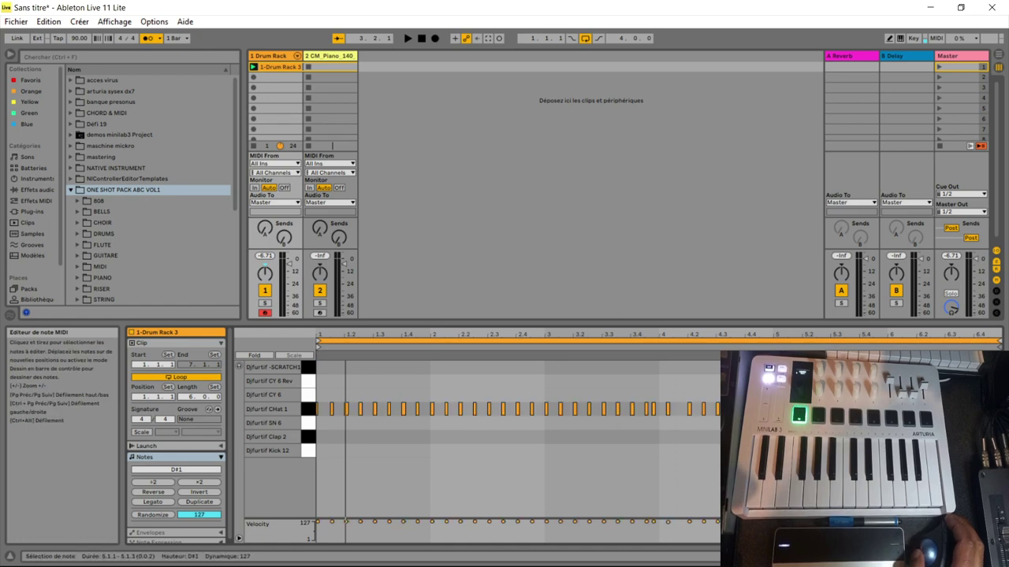
{"action": "left_click_drag", "start_coordinate": [938, 426], "coordinate": [984, 427]}
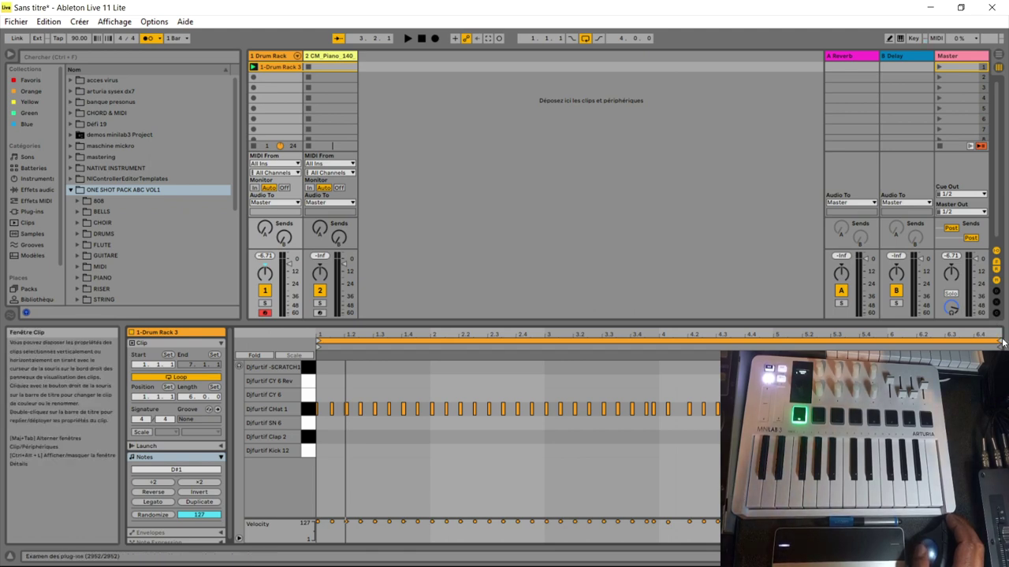
{"action": "left_click_drag", "start_coordinate": [1002, 342], "coordinate": [770, 341]}
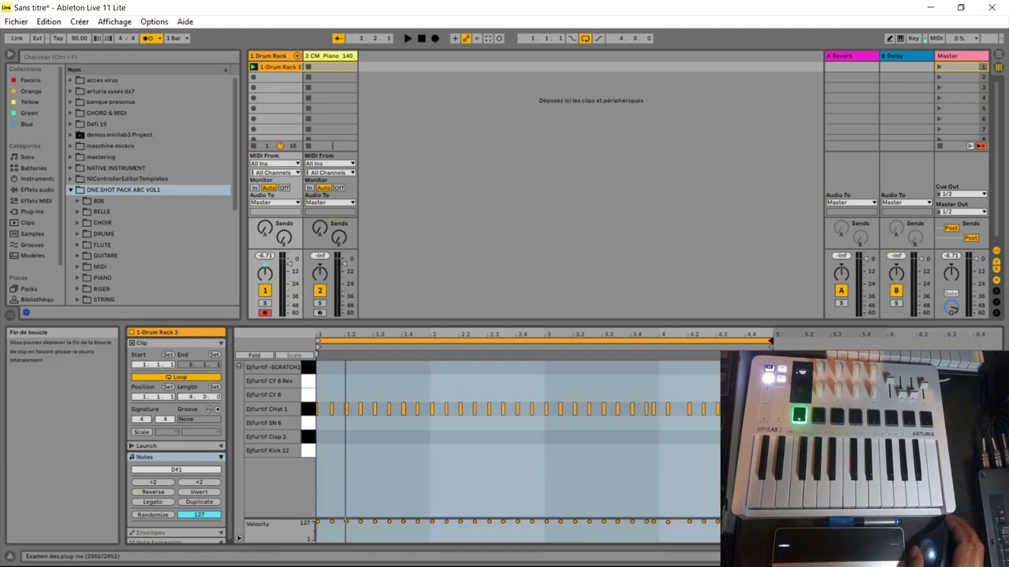
{"action": "left_click_drag", "start_coordinate": [740, 398], "coordinate": [192, 493]}
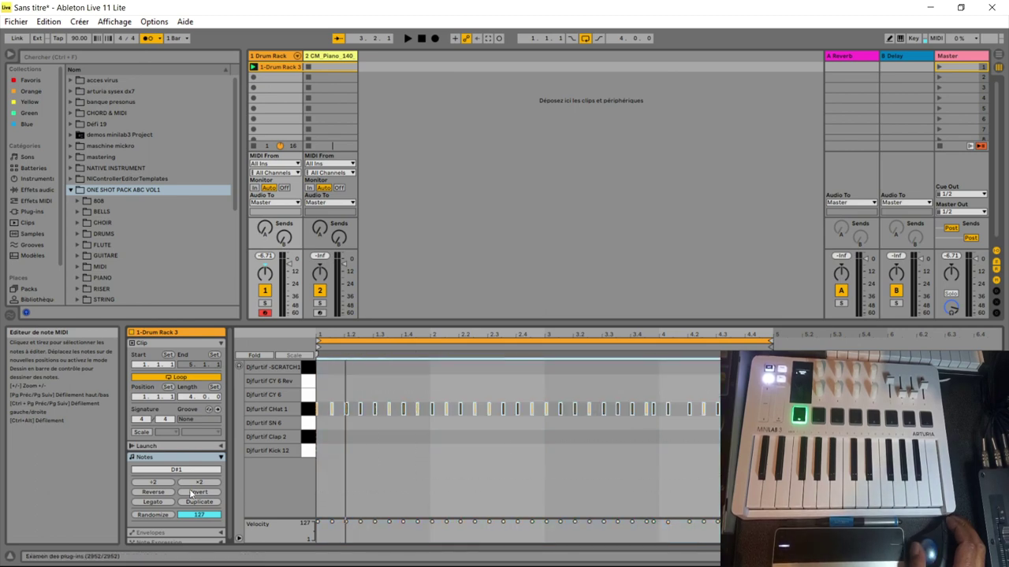
{"action": "right_click", "coordinate": [403, 409]}
{"action": "left_click", "coordinate": [454, 429]}
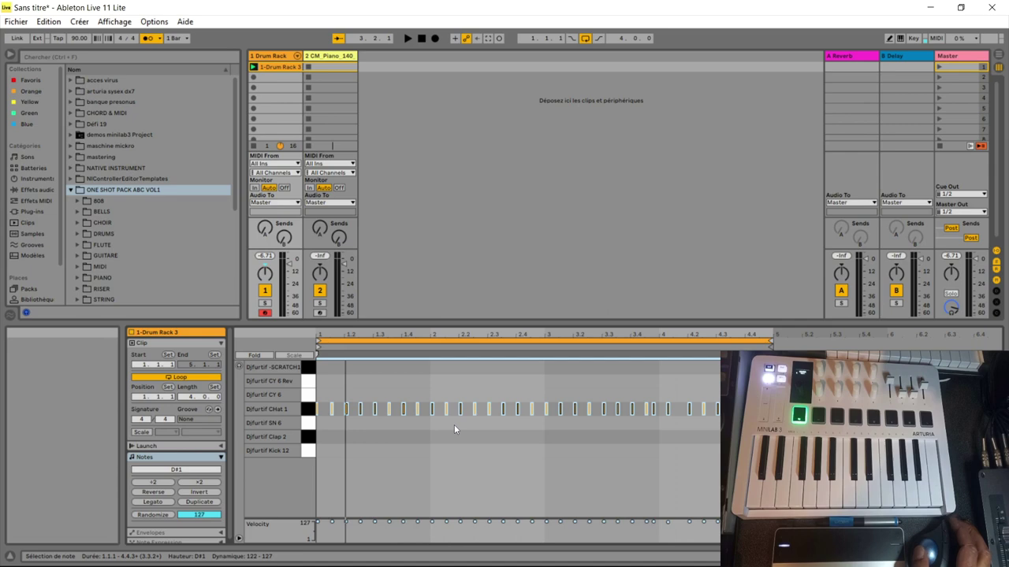
{"action": "left_click", "coordinate": [678, 440]}
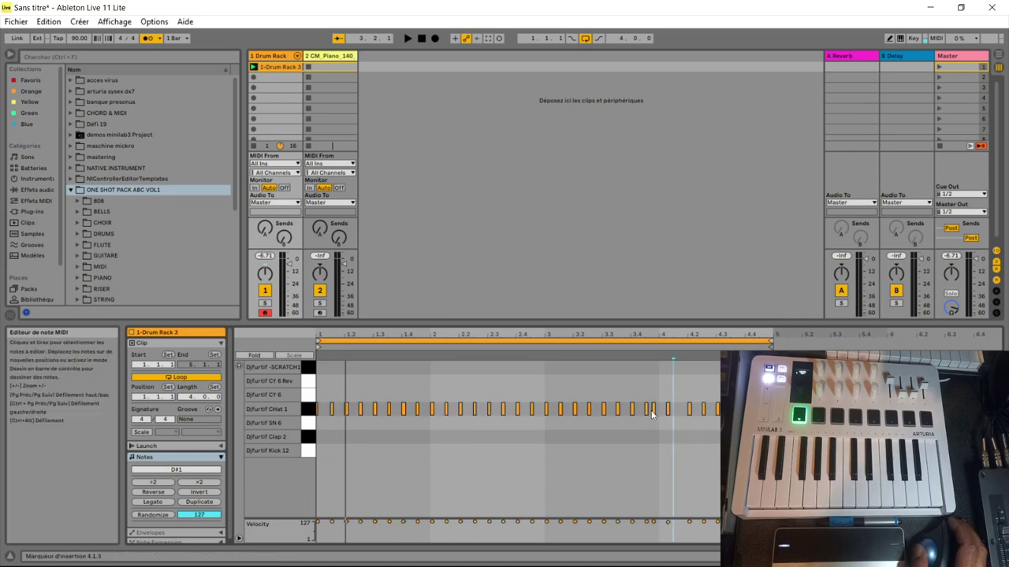
Play the clip and move the two mistimed hi-hat notes around bar 4 to the start of bar 4 and to 4.1.3.
{"action": "left_click", "coordinate": [656, 411]}
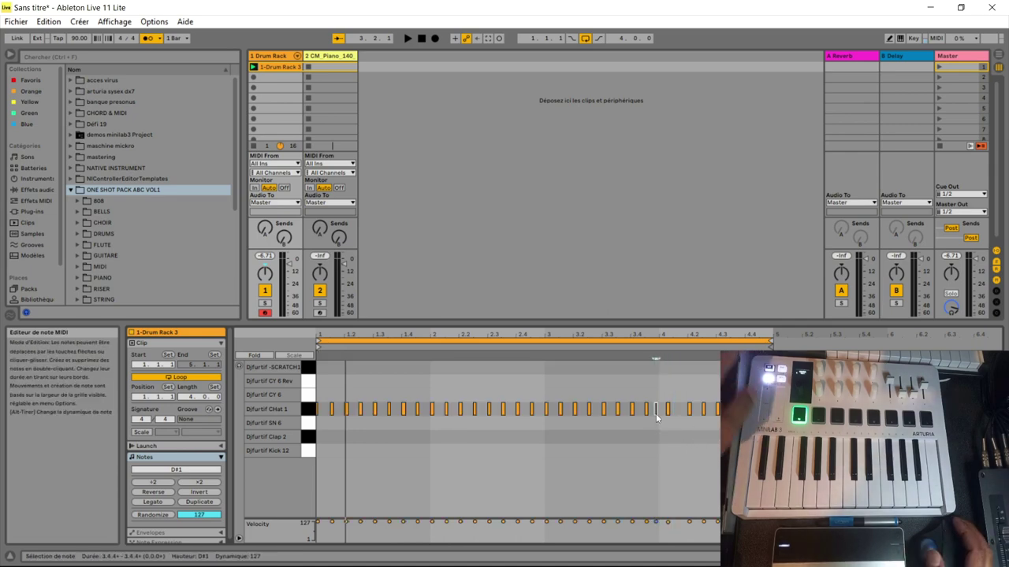
{"action": "key", "text": "space"}
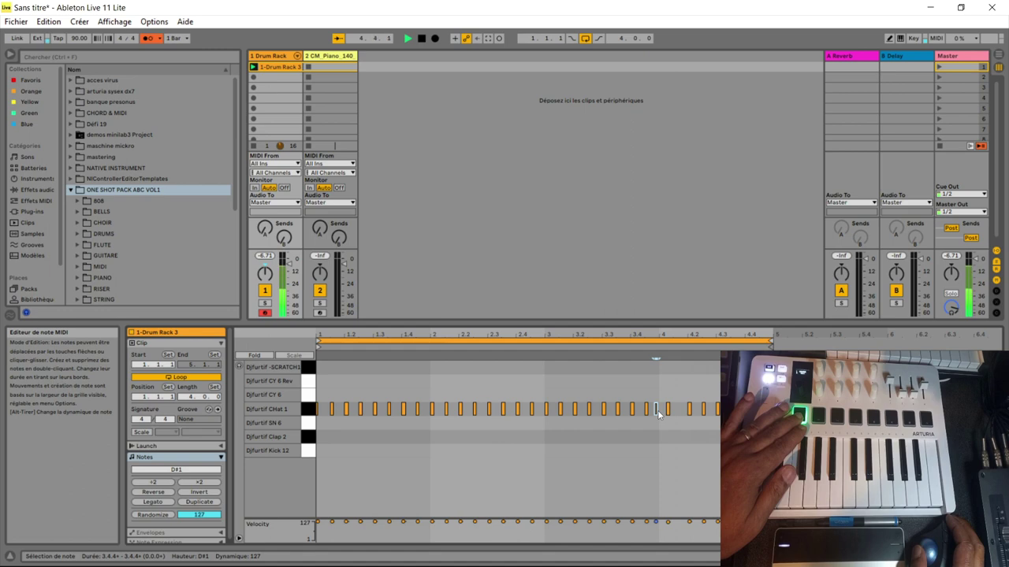
{"action": "left_click_drag", "start_coordinate": [659, 416], "coordinate": [678, 412]}
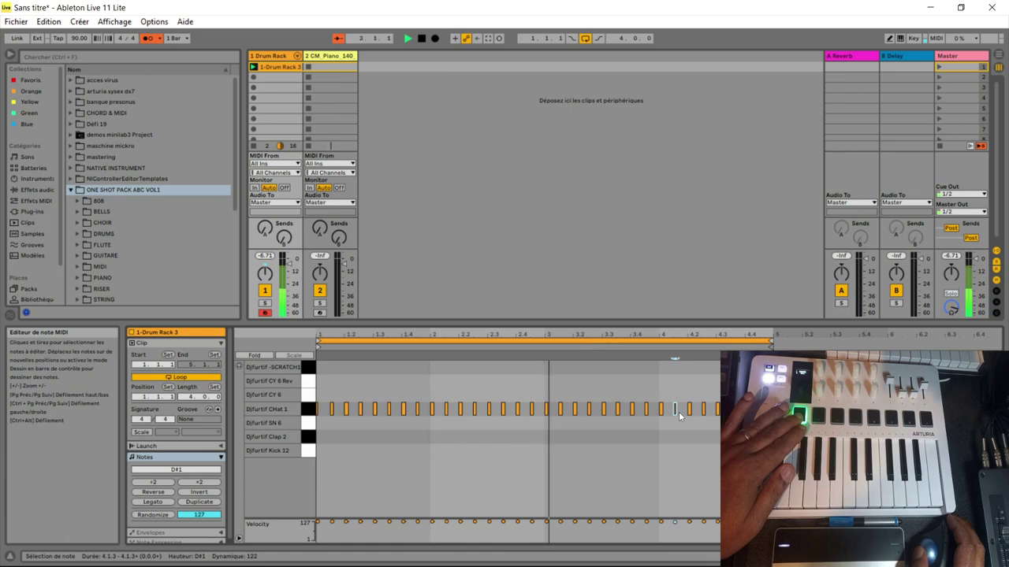
Select all the closed hi-hat notes in the drum clip and quantize them.
{"action": "left_click_drag", "start_coordinate": [729, 400], "coordinate": [310, 460]}
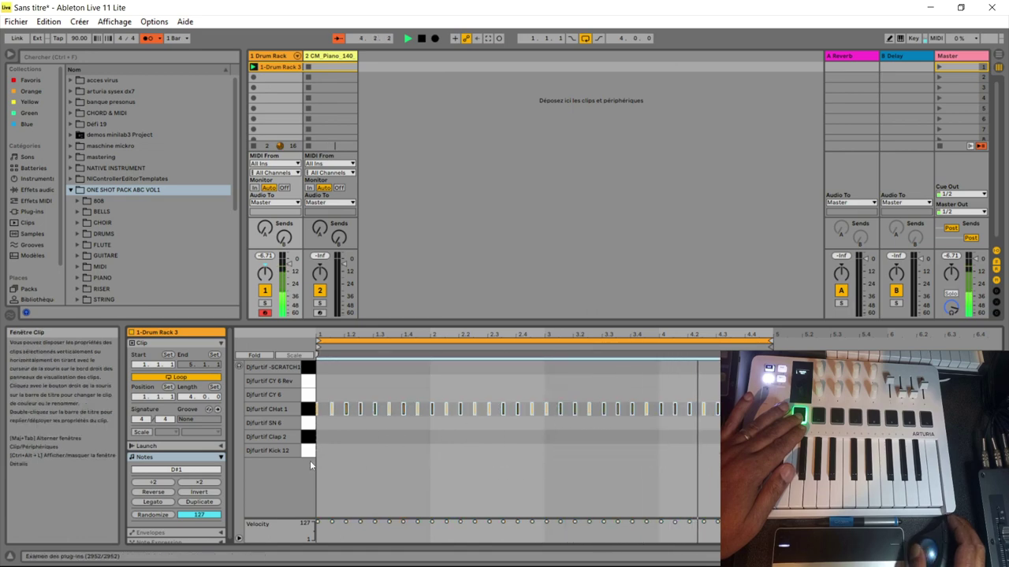
{"action": "left_click", "coordinate": [332, 409]}
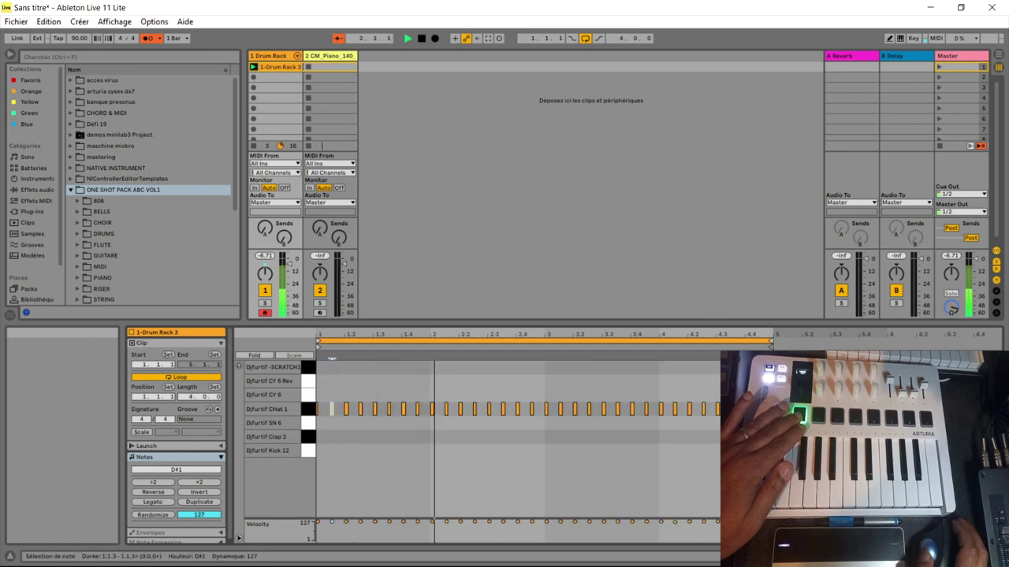
{"action": "left_click_drag", "start_coordinate": [797, 405], "coordinate": [313, 449]}
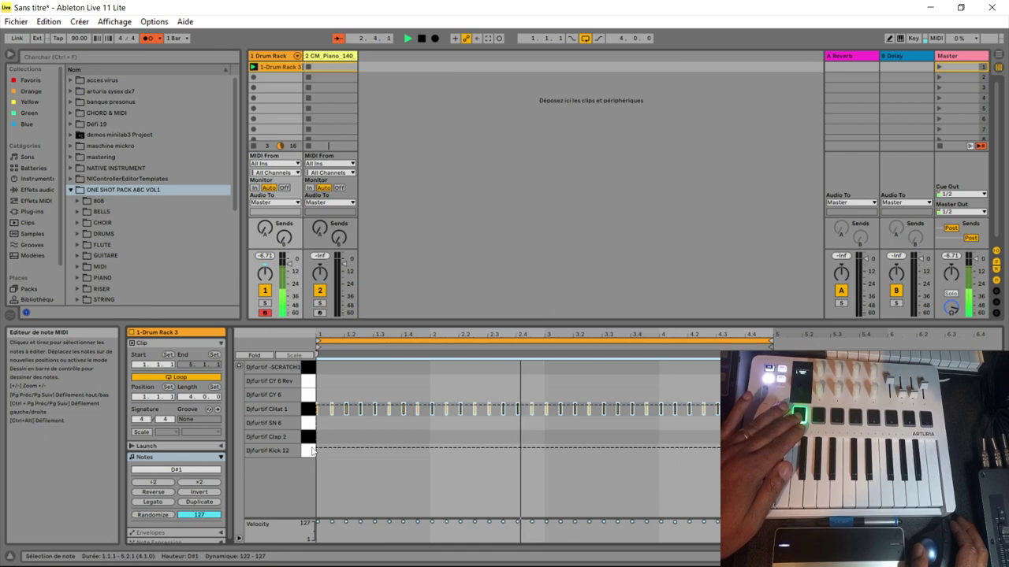
{"action": "right_click", "coordinate": [348, 412]}
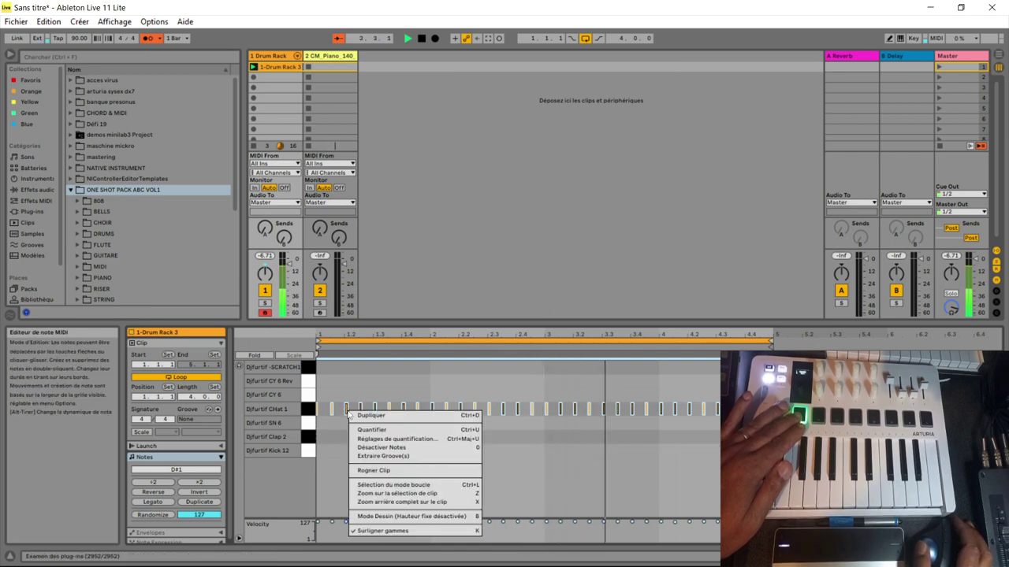
{"action": "left_click", "coordinate": [377, 428]}
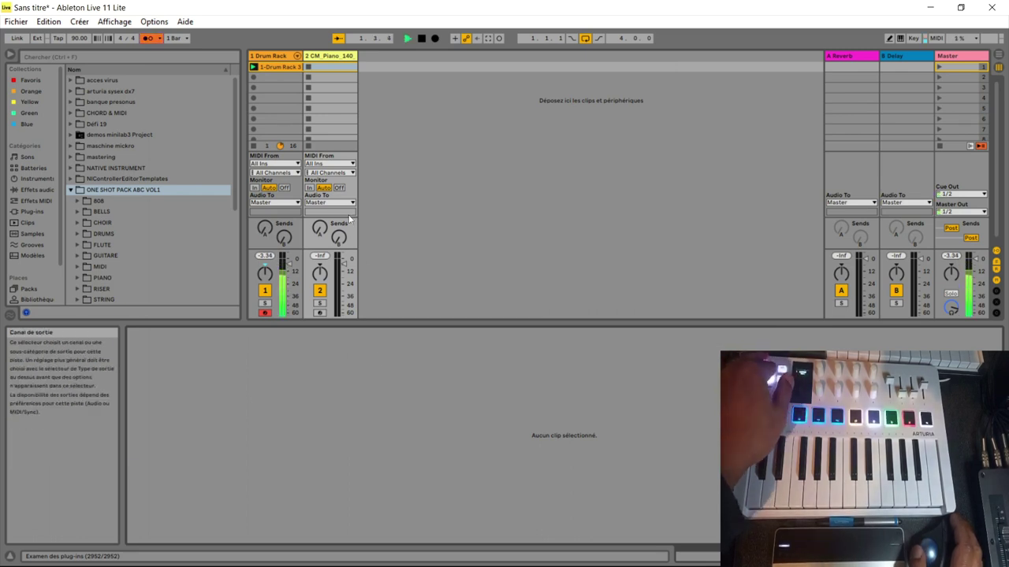
Arm the CM_Piano_140 track for recording, display its devices and stop playback.
{"action": "left_click", "coordinate": [320, 313]}
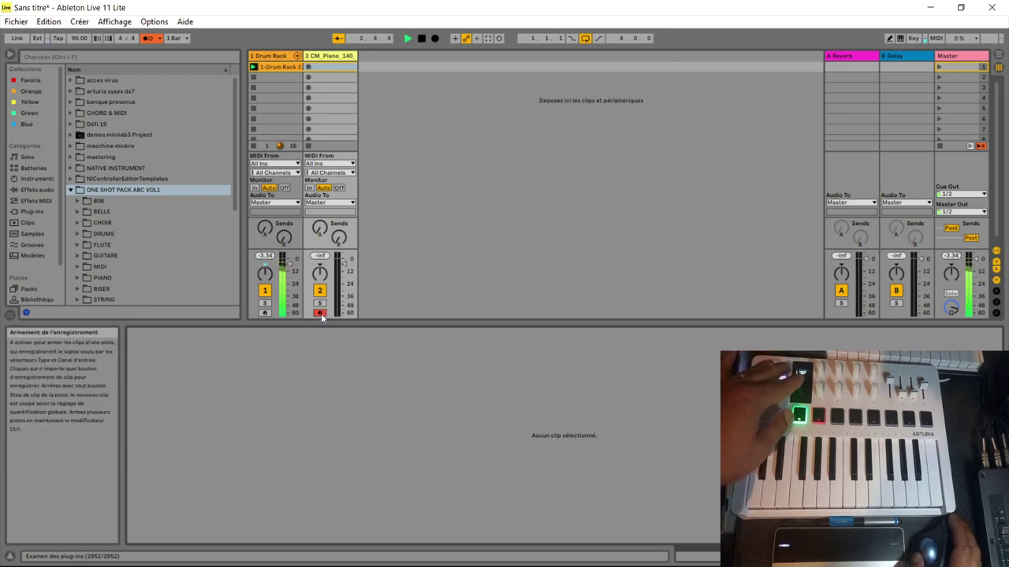
{"action": "left_click", "coordinate": [333, 63]}
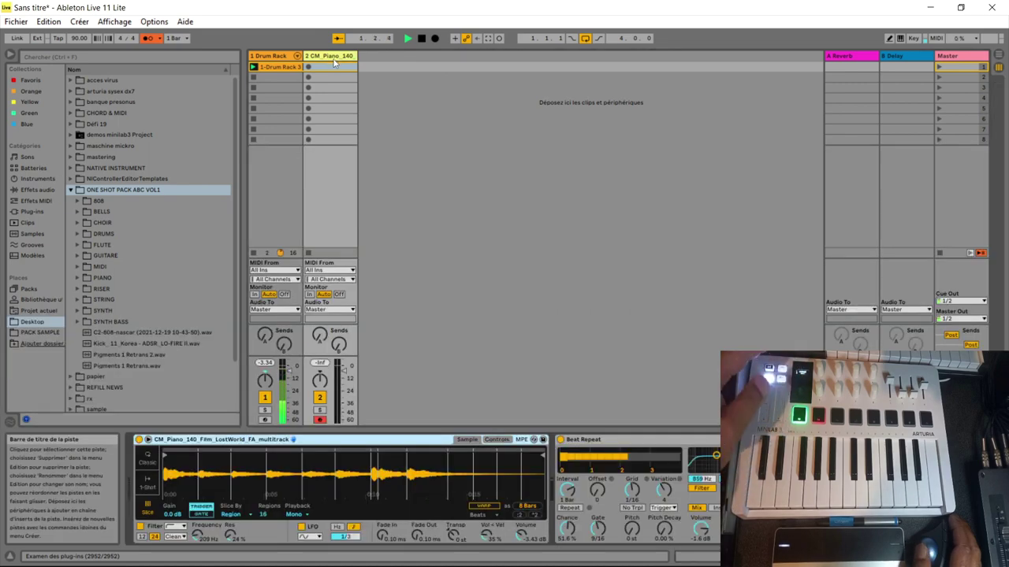
{"action": "key", "text": "space"}
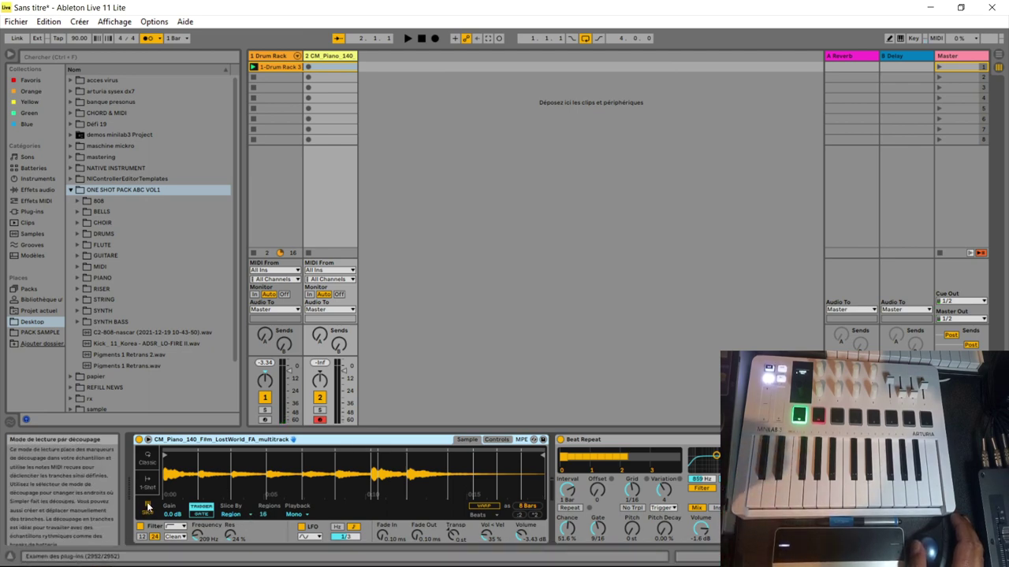
Compare the piano sample in Simpler's Classic, 1-Shot and Slice modes, end on Slice, and view the Slice By options.
{"action": "left_click", "coordinate": [148, 457]}
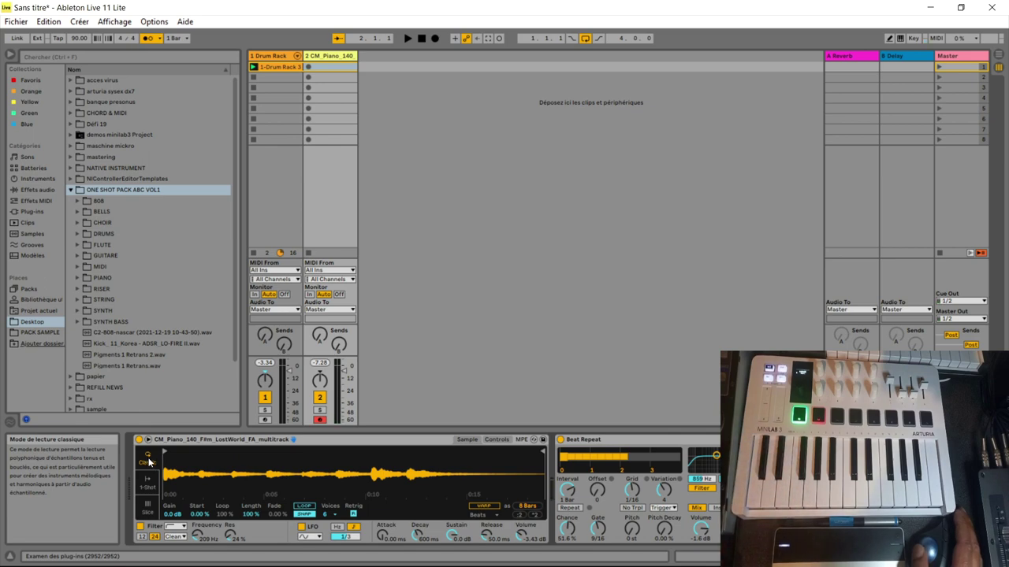
{"action": "left_click", "coordinate": [147, 486]}
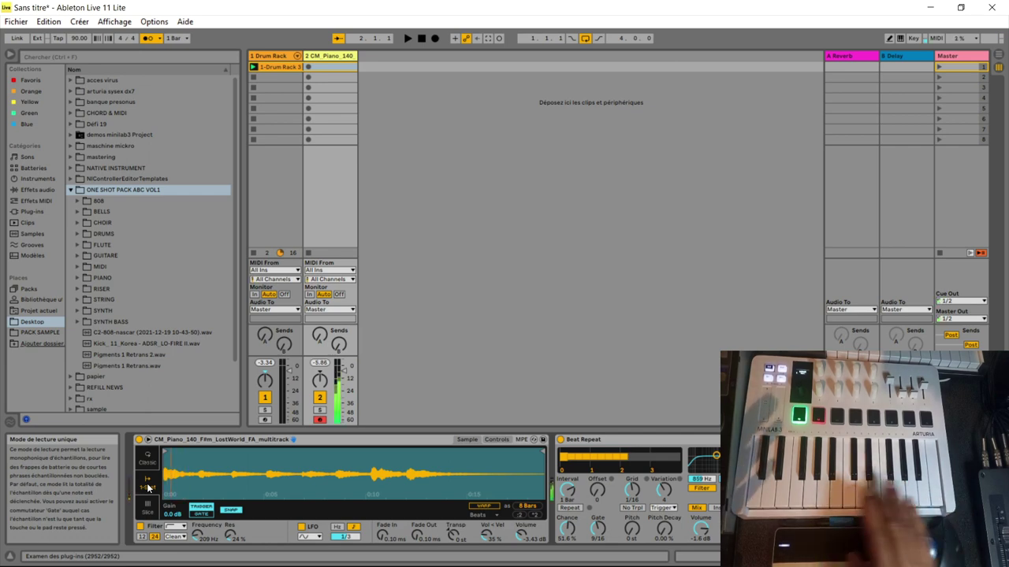
{"action": "left_click", "coordinate": [150, 510]}
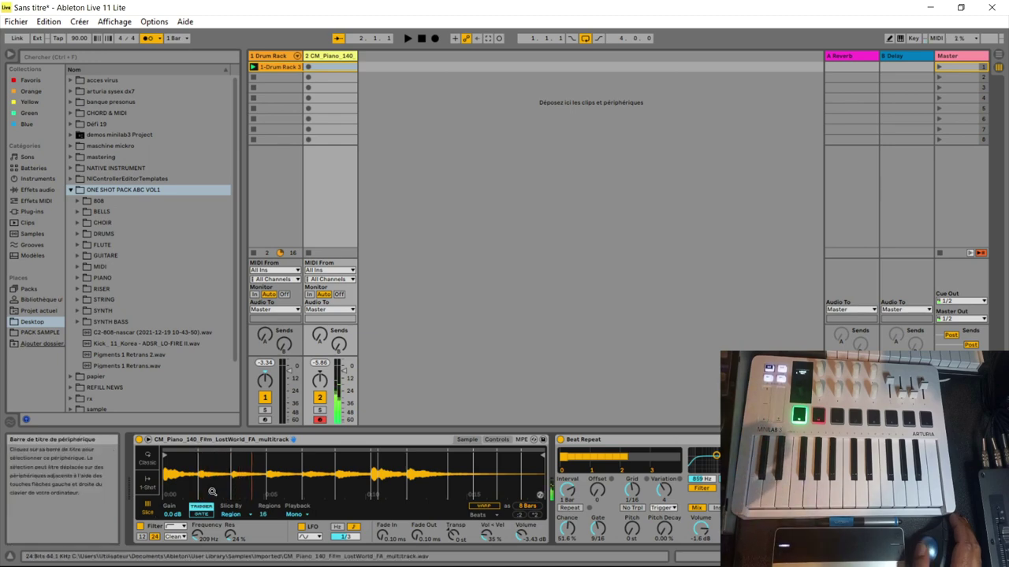
{"action": "left_click", "coordinate": [251, 516]}
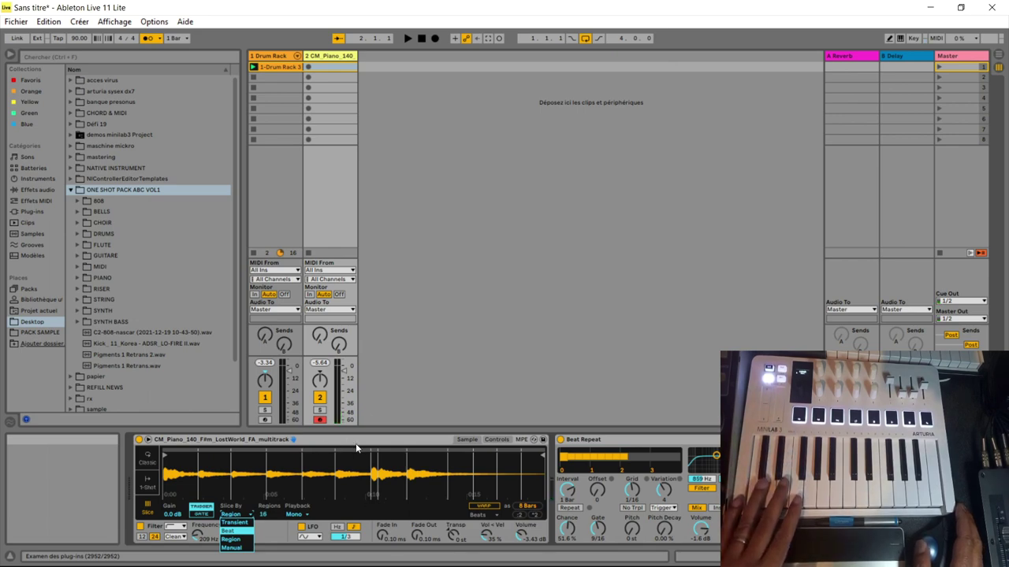
Keep slicing by Region, turn off Beat Repeat, and record a sliced piano pattern into the piano track's first slot.
{"action": "left_click", "coordinate": [562, 441]}
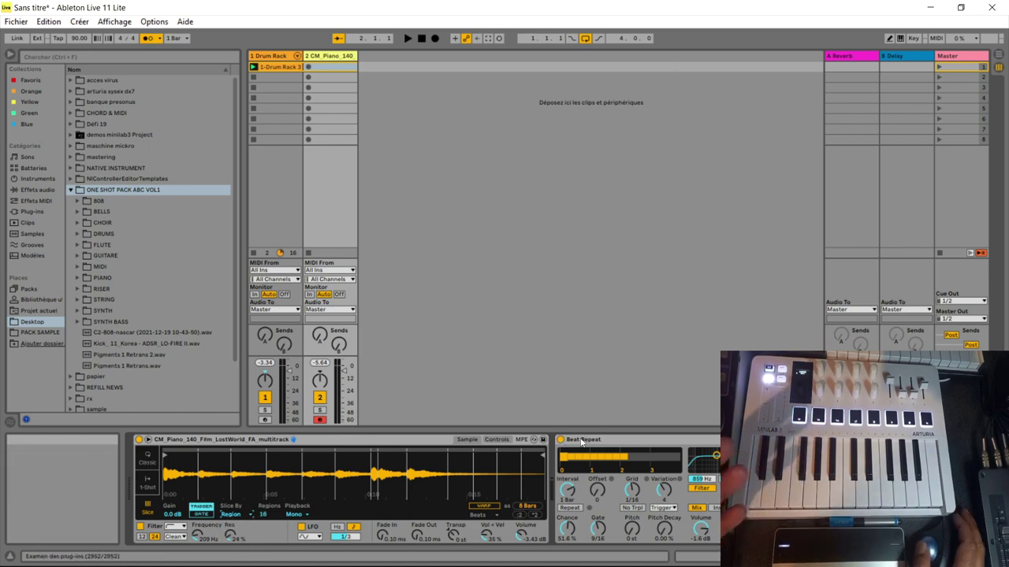
{"action": "left_click", "coordinate": [560, 440]}
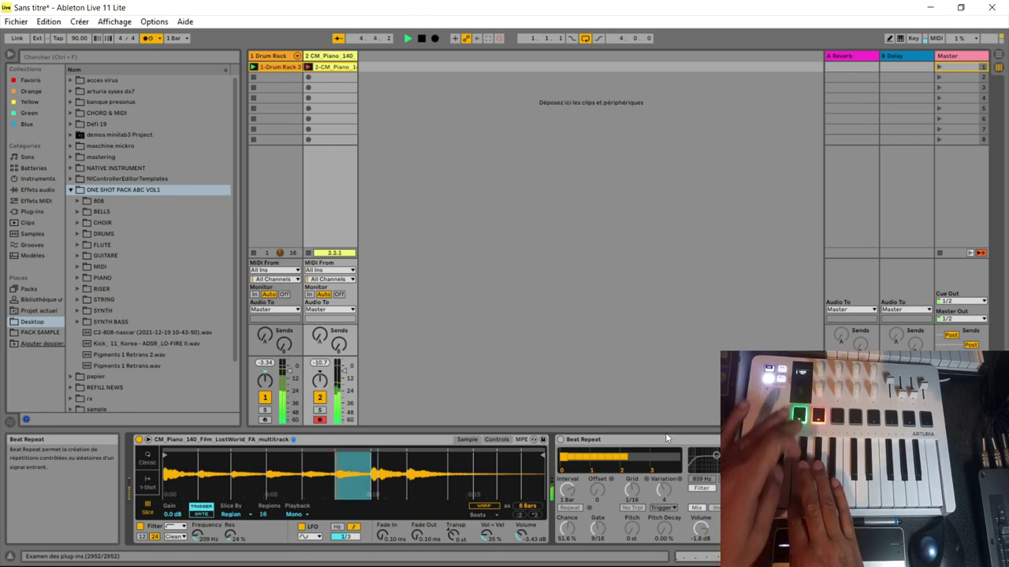
{"action": "key", "text": "space"}
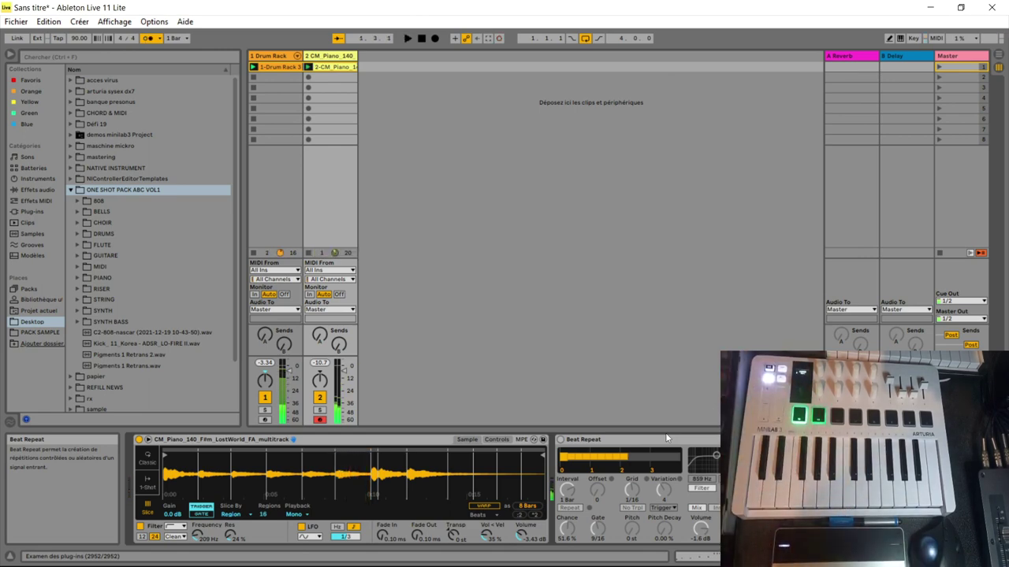
Shorten the recorded piano clip's loop to 4 bars, ending at the start of bar 5, and play it back.
{"action": "left_click", "coordinate": [343, 68]}
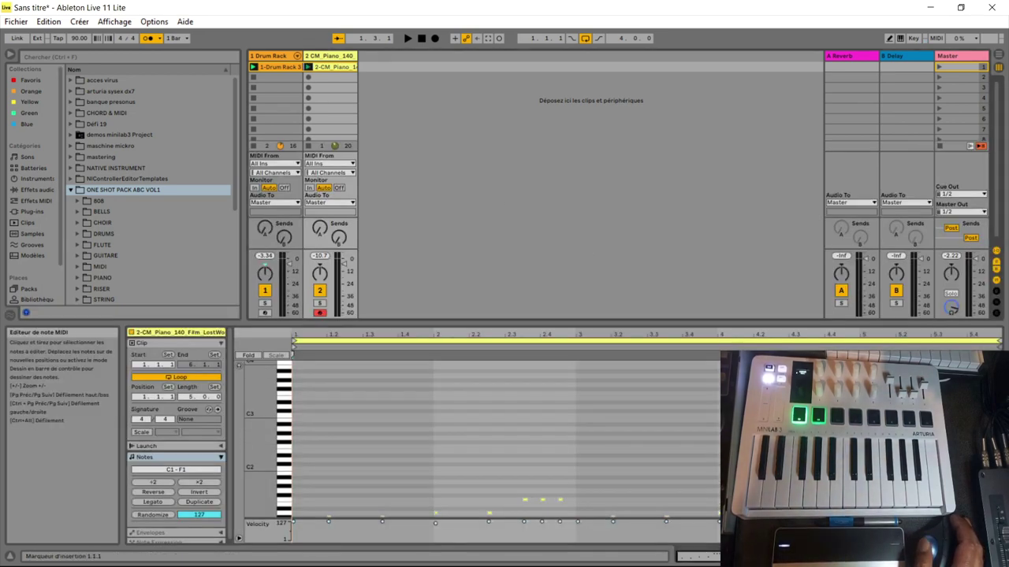
{"action": "left_click_drag", "start_coordinate": [999, 341], "coordinate": [857, 341]}
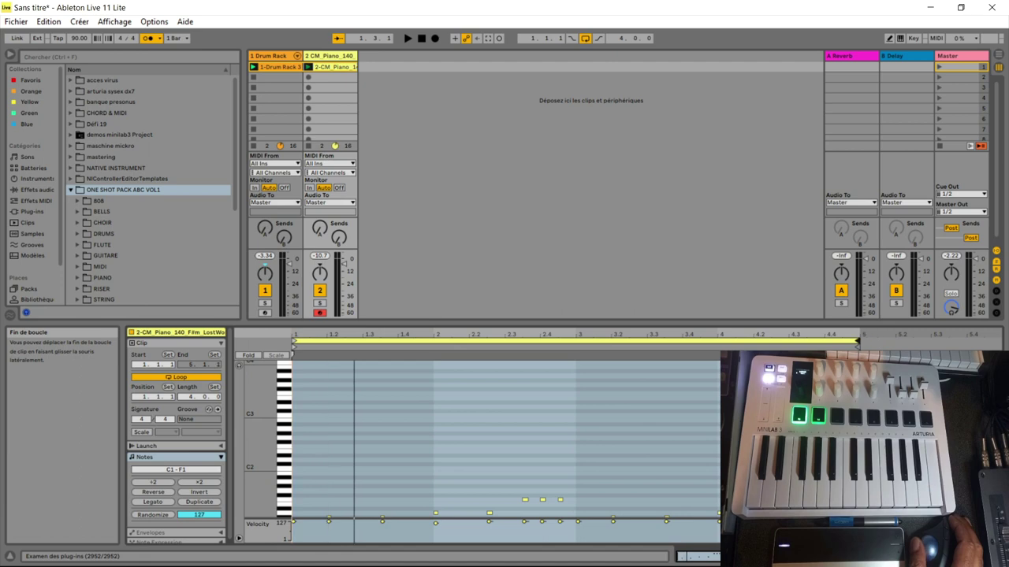
{"action": "key", "text": "space"}
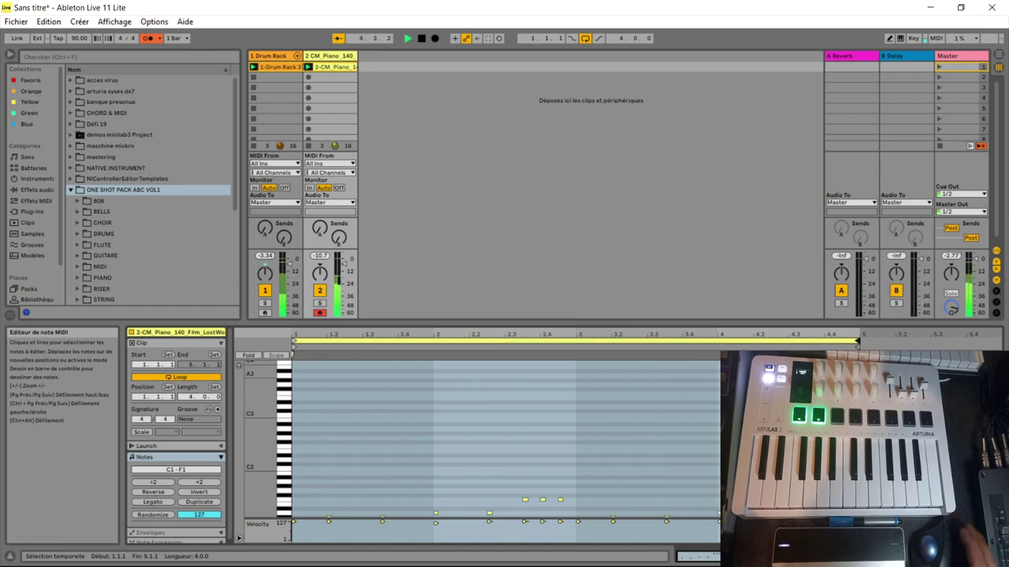
{"action": "key", "text": "space"}
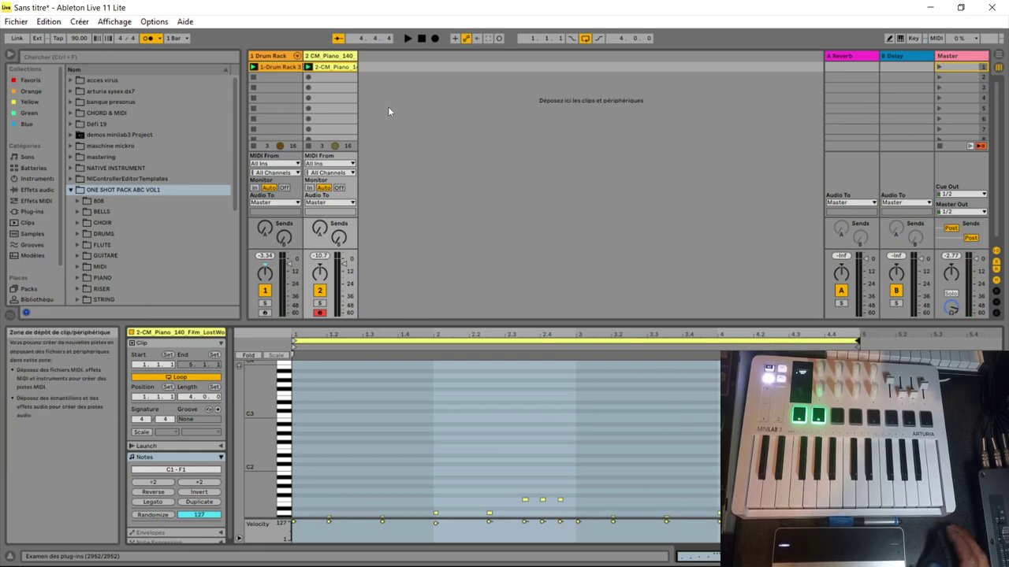
Insert a new MIDI track after the piano track and load an empty Simpler instrument onto it.
{"action": "right_click", "coordinate": [368, 65]}
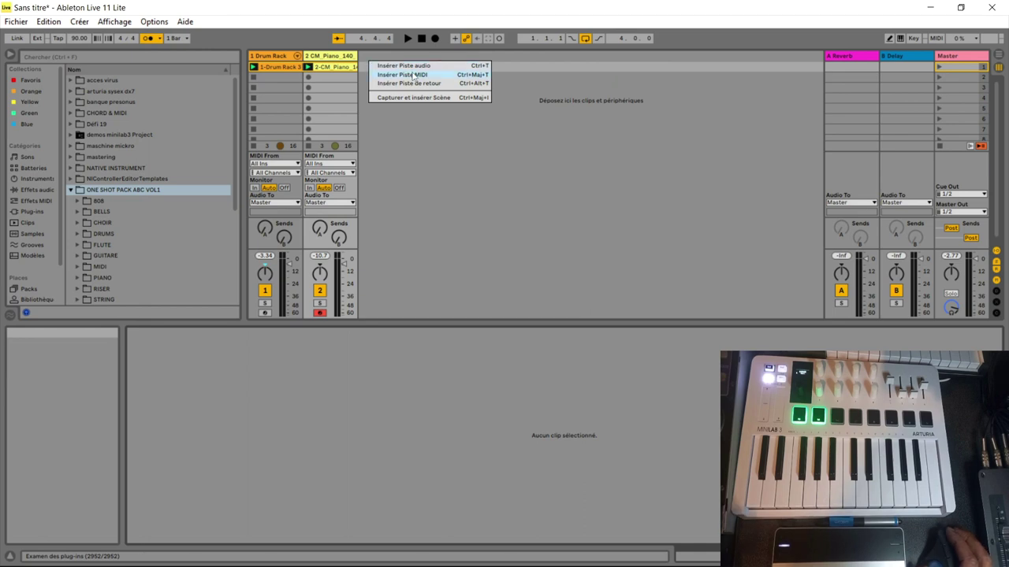
{"action": "left_click", "coordinate": [413, 75]}
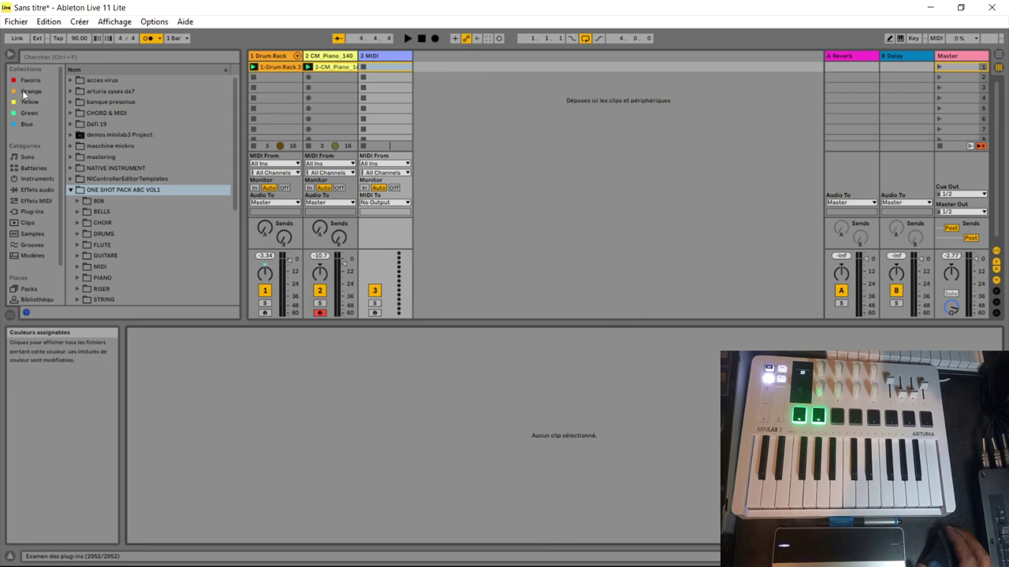
{"action": "left_click", "coordinate": [35, 178]}
{"action": "left_click", "coordinate": [87, 112]}
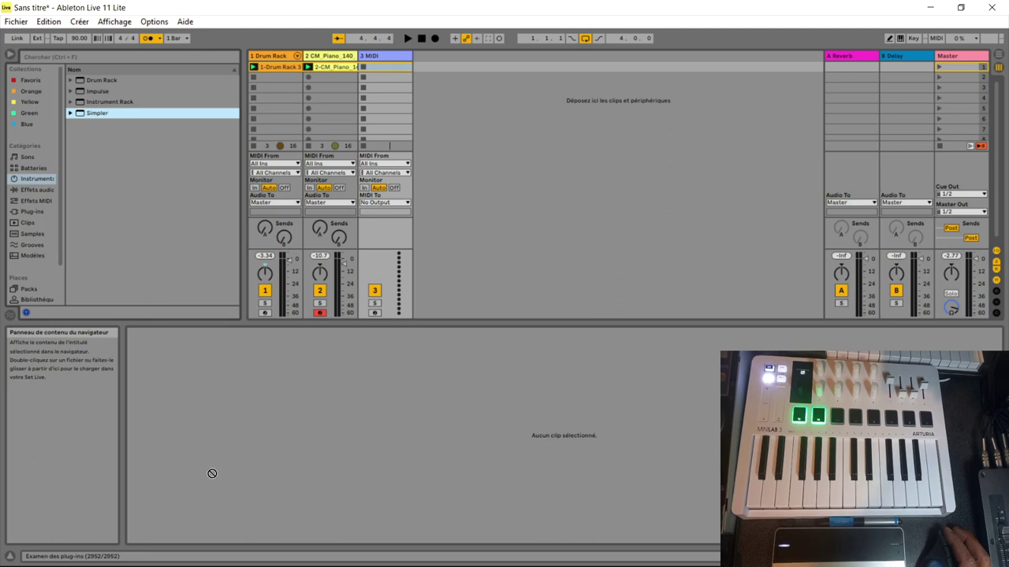
{"action": "left_click", "coordinate": [374, 58]}
{"action": "left_click_drag", "start_coordinate": [97, 112], "coordinate": [189, 487]}
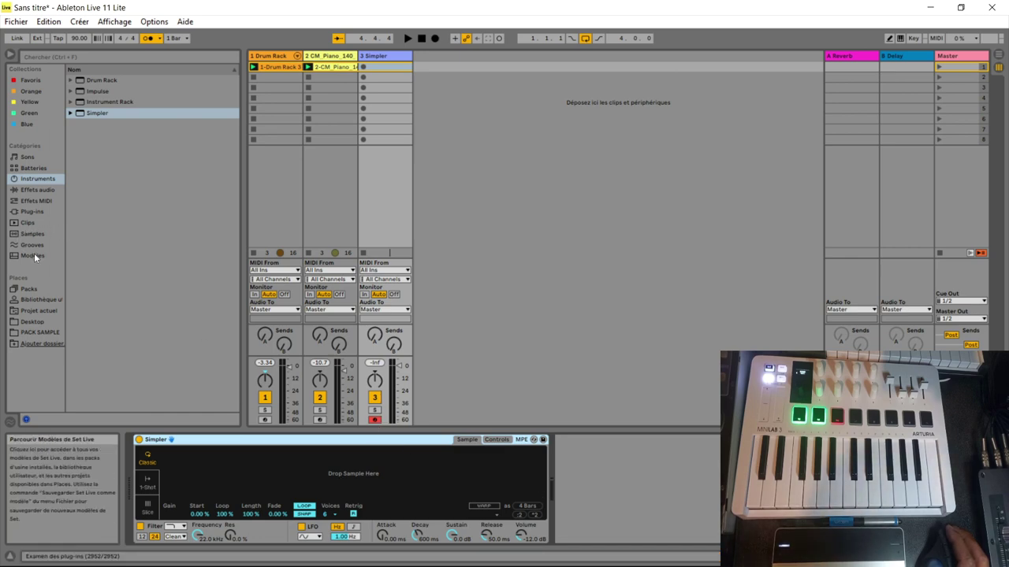
Preview 808-1.wav and 808-2.wav from the Desktop's ONE SHOT PACK ABC VOL1 808 folder and load 808-2.wav into Simpler.
{"action": "left_click", "coordinate": [40, 332]}
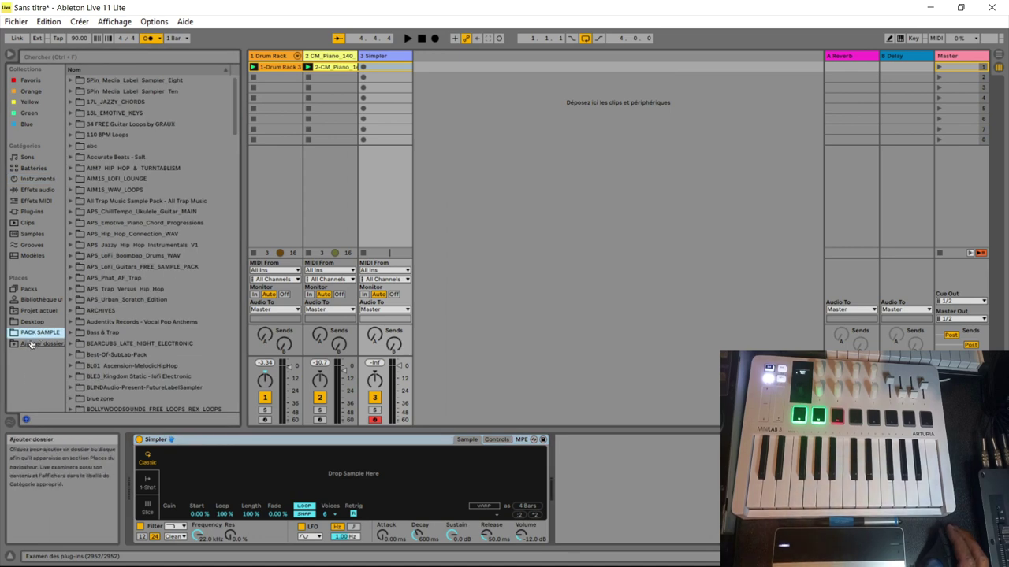
{"action": "left_click", "coordinate": [32, 322]}
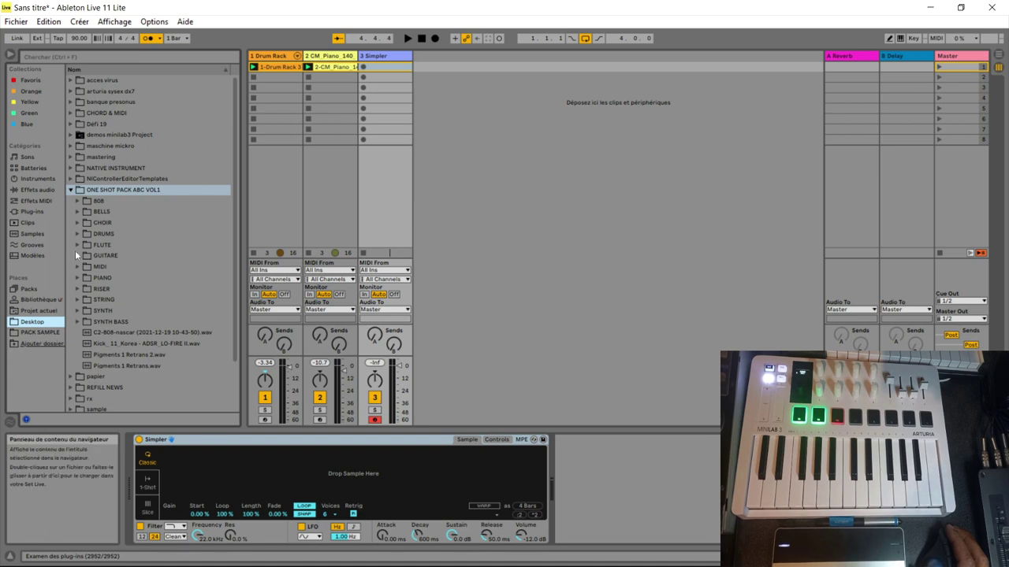
{"action": "left_click", "coordinate": [78, 201]}
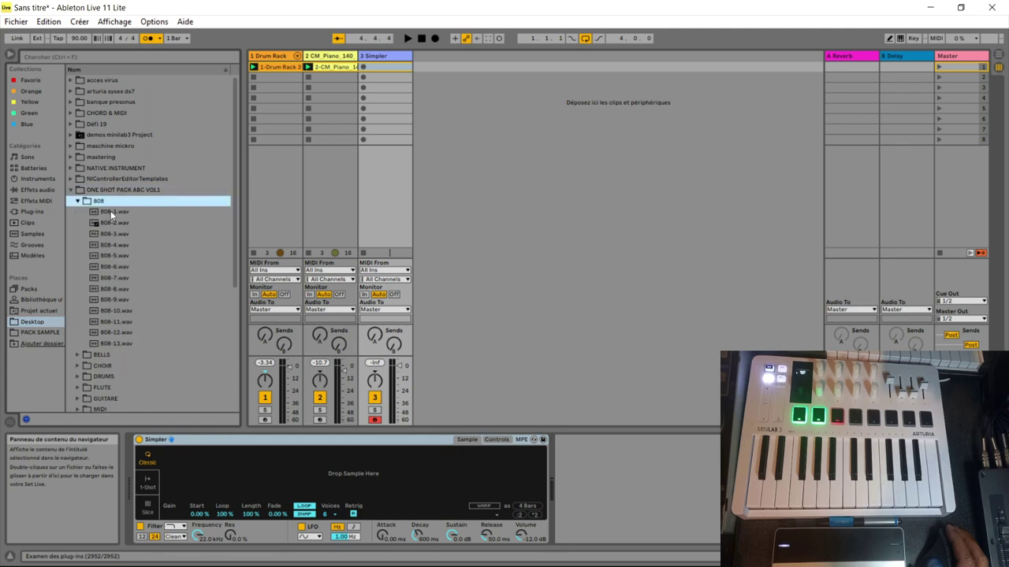
{"action": "left_click", "coordinate": [111, 212]}
{"action": "left_click", "coordinate": [111, 224]}
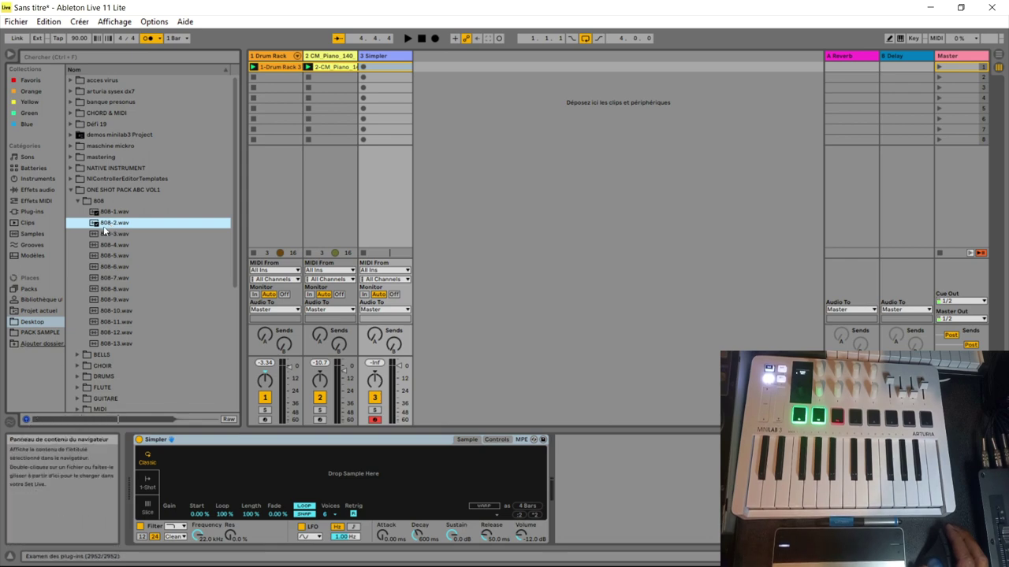
{"action": "left_click_drag", "start_coordinate": [193, 487], "coordinate": [191, 481]}
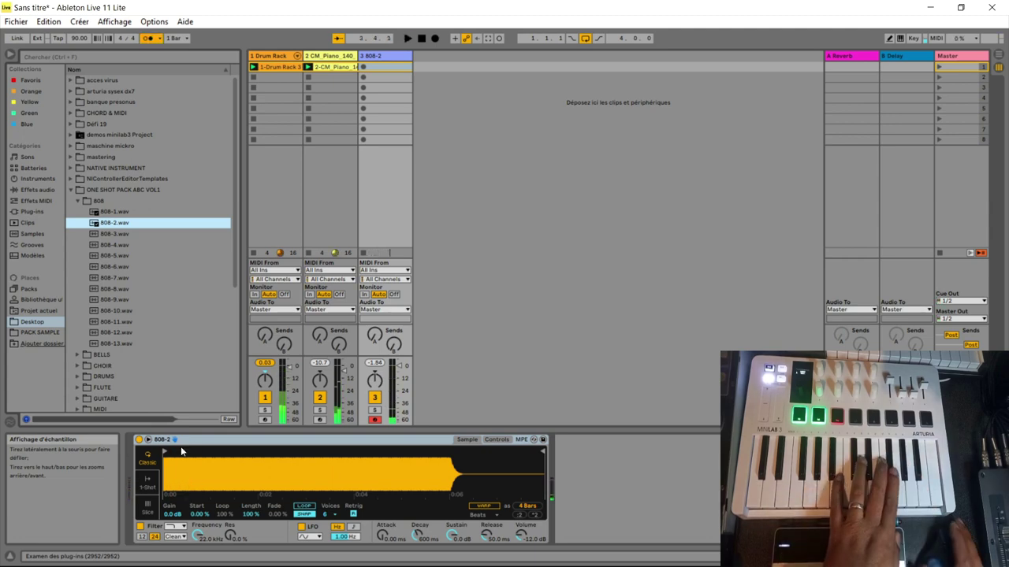
Set the 808-2 track's volume to -2.0 dB and record a four-bar bass line into its first slot.
{"action": "key", "text": "space"}
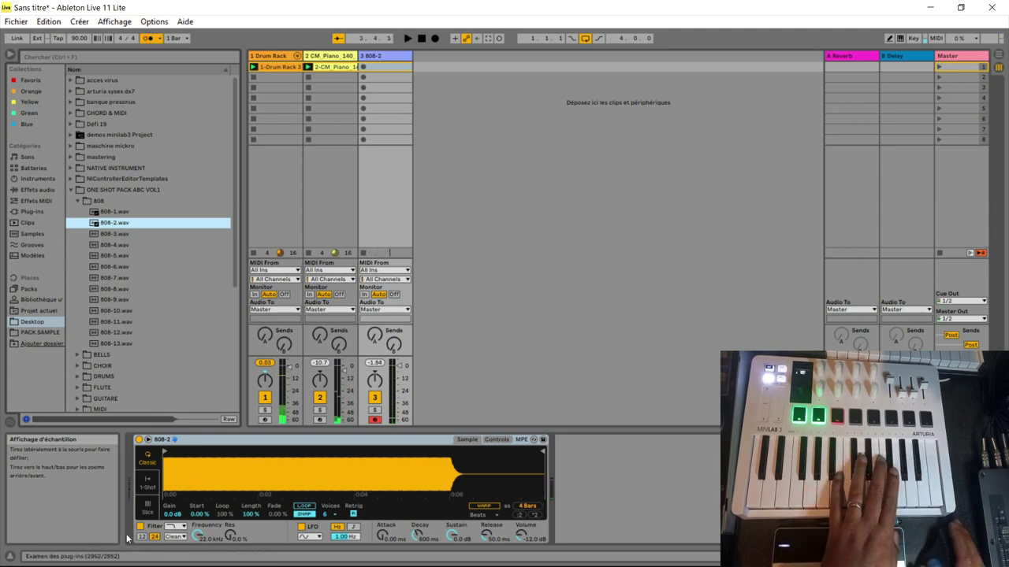
{"action": "left_click", "coordinate": [290, 373]}
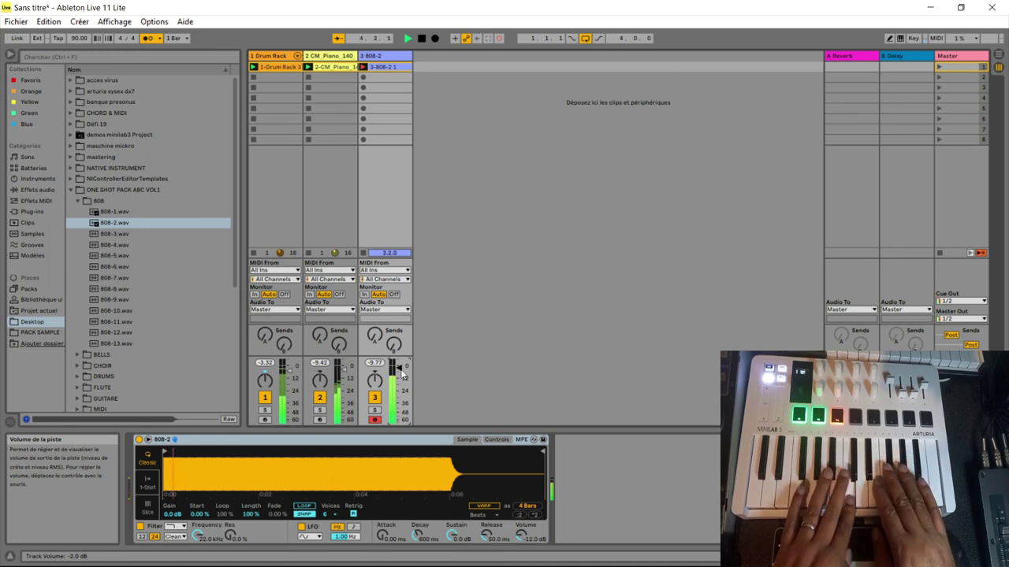
{"action": "key", "text": "space"}
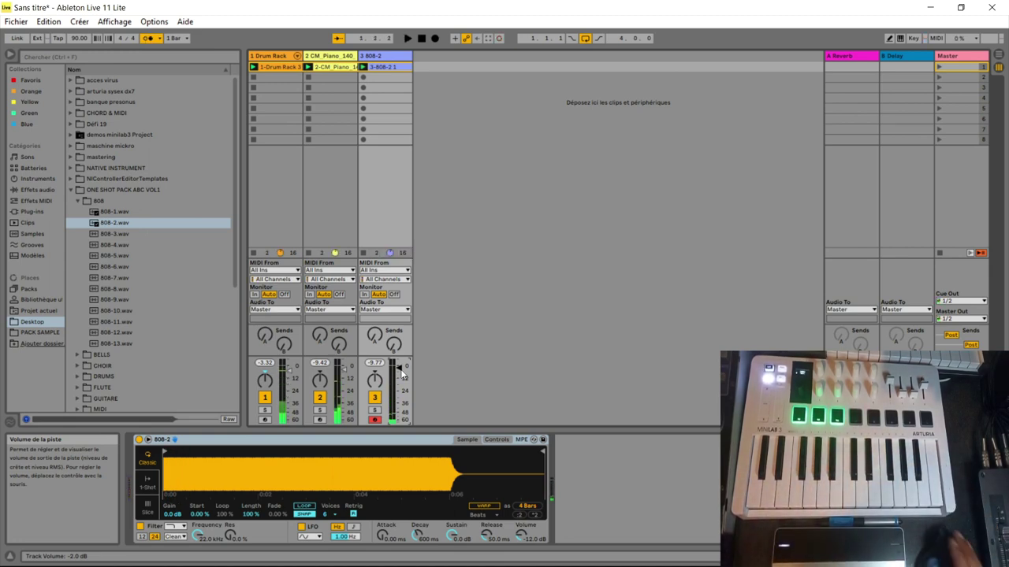
Open the recorded 808 clip in the note editor and play it back to check its notes.
{"action": "left_click", "coordinate": [398, 65]}
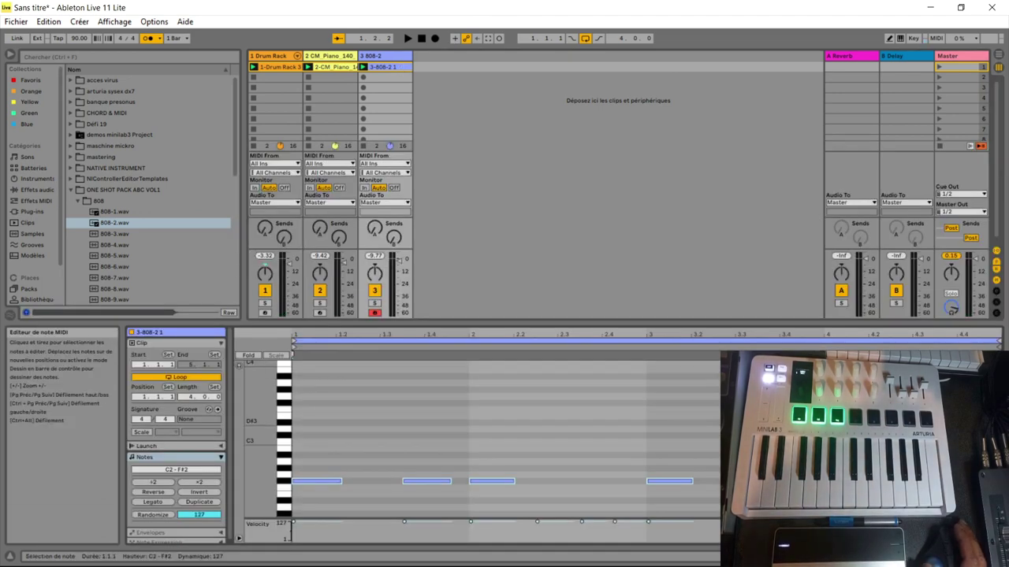
{"action": "scroll", "coordinate": [505, 441], "scroll_direction": "down", "scroll_amount": 3}
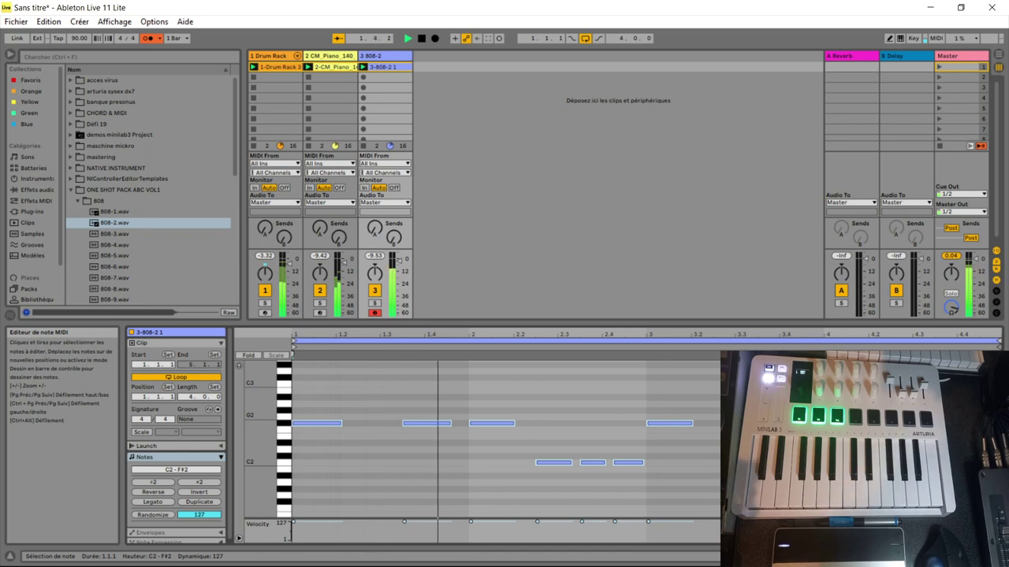
{"action": "key", "text": "space"}
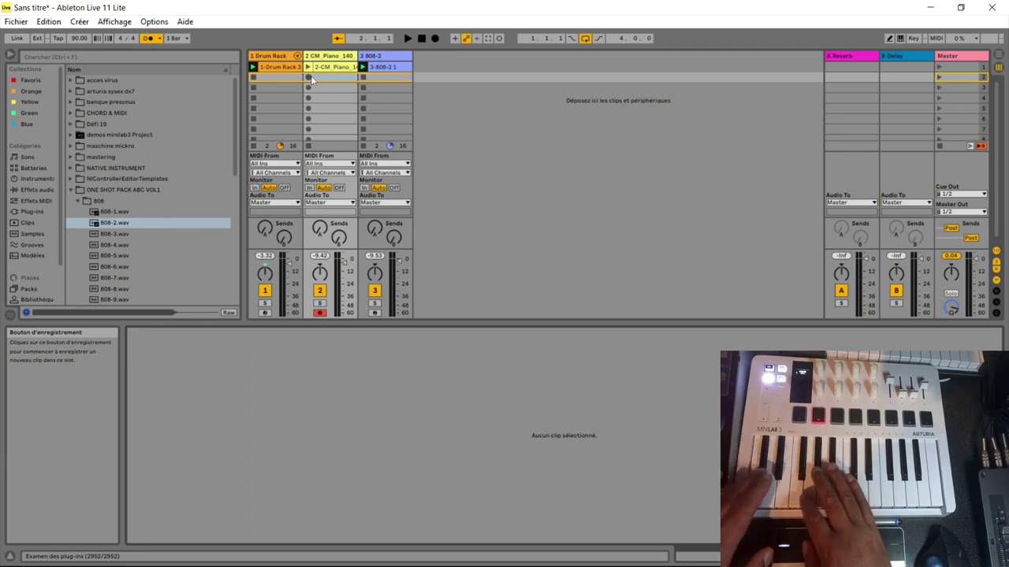
Record a second four-bar clip into the piano track's second slot and play it back.
{"action": "left_click", "coordinate": [312, 79]}
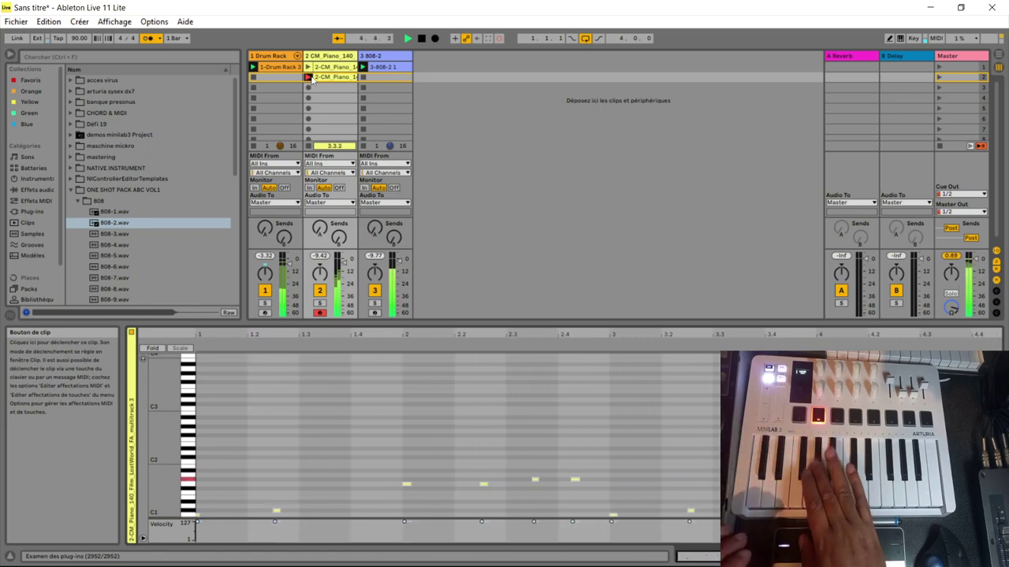
{"action": "left_click", "coordinate": [308, 77]}
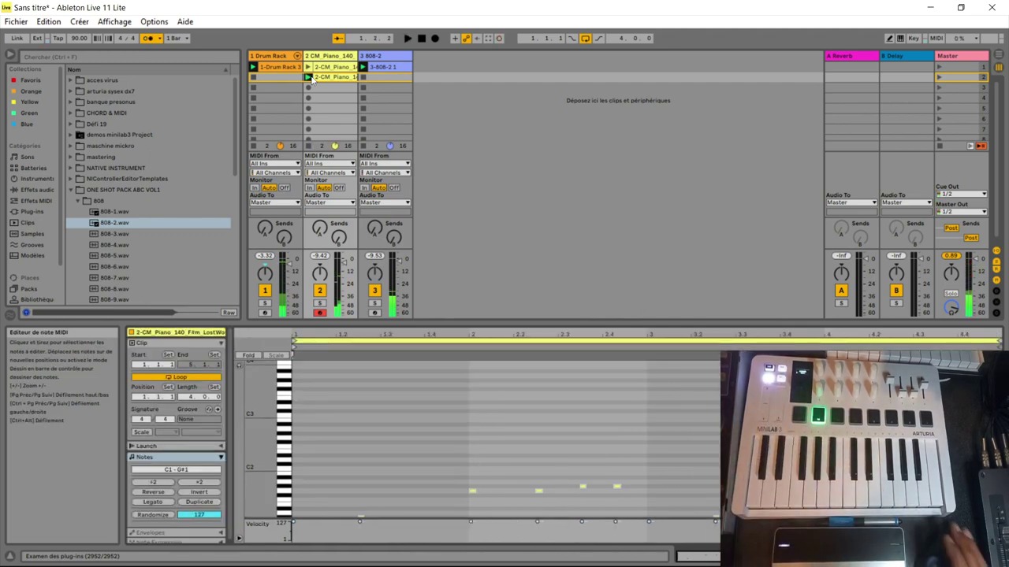
{"action": "key", "text": "space"}
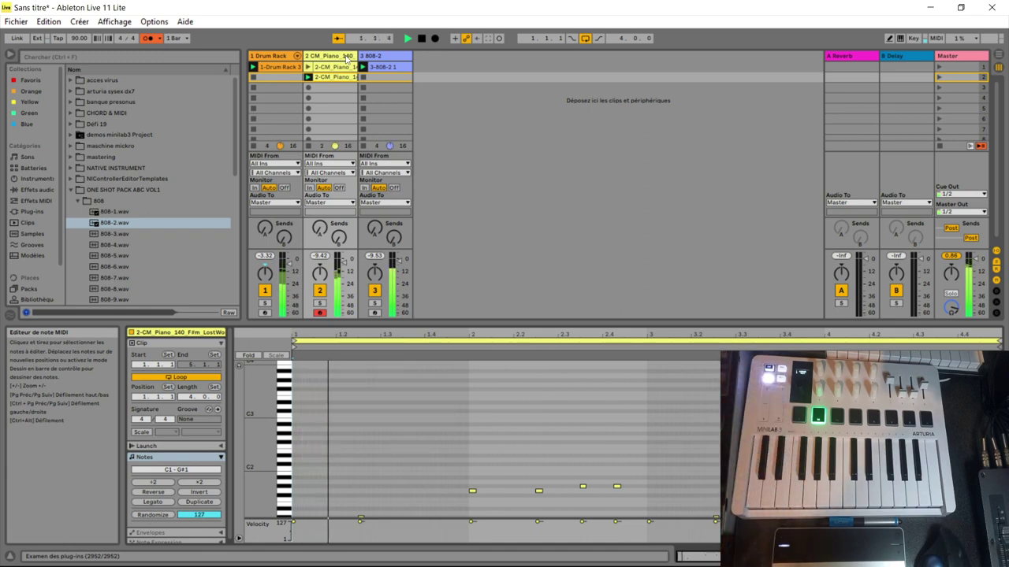
{"action": "key", "text": "space"}
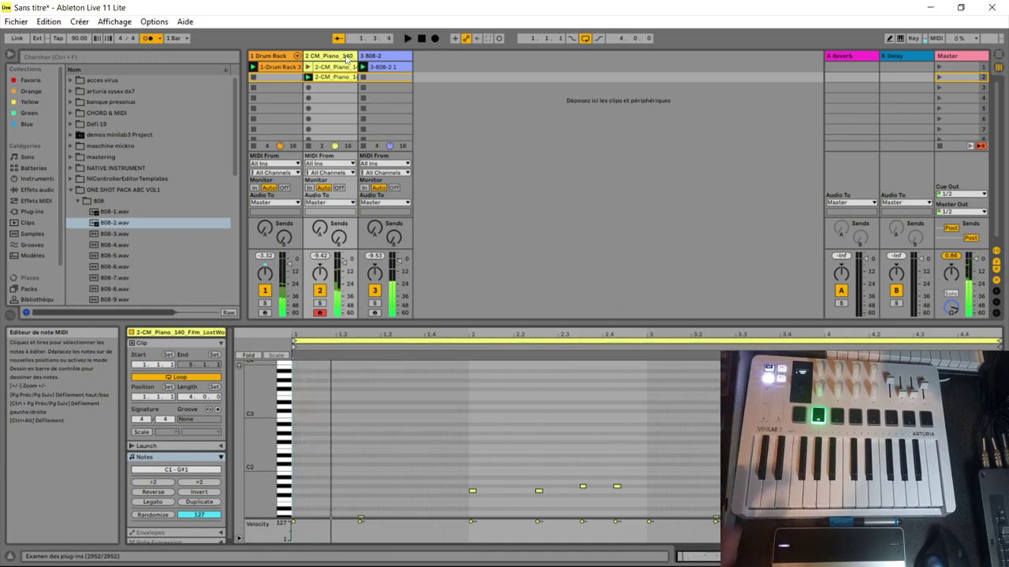
Record a second four-bar closed-hat clip into the Drum Rack track's second slot and play the set back.
{"action": "left_click", "coordinate": [269, 78]}
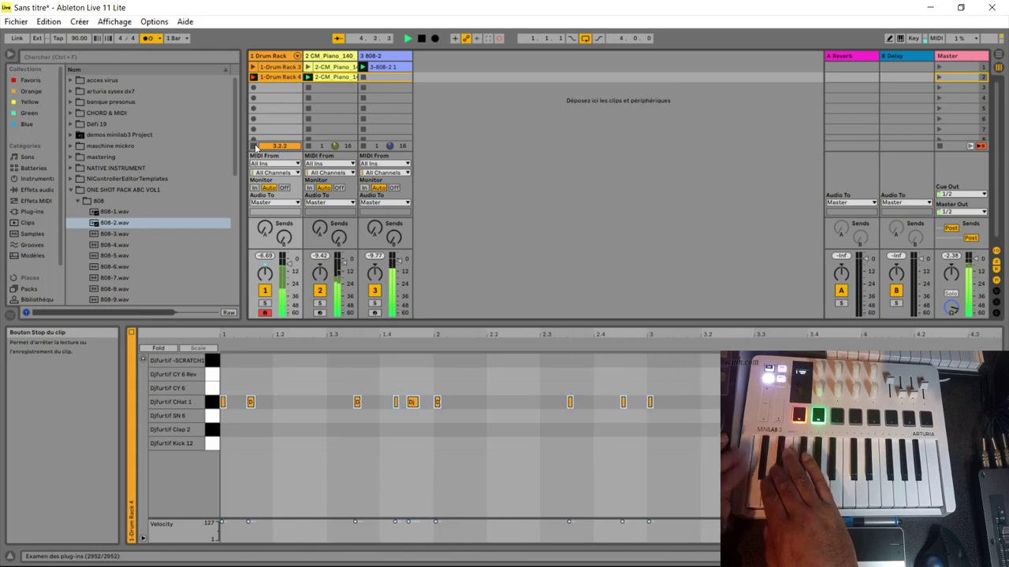
{"action": "key", "text": "space"}
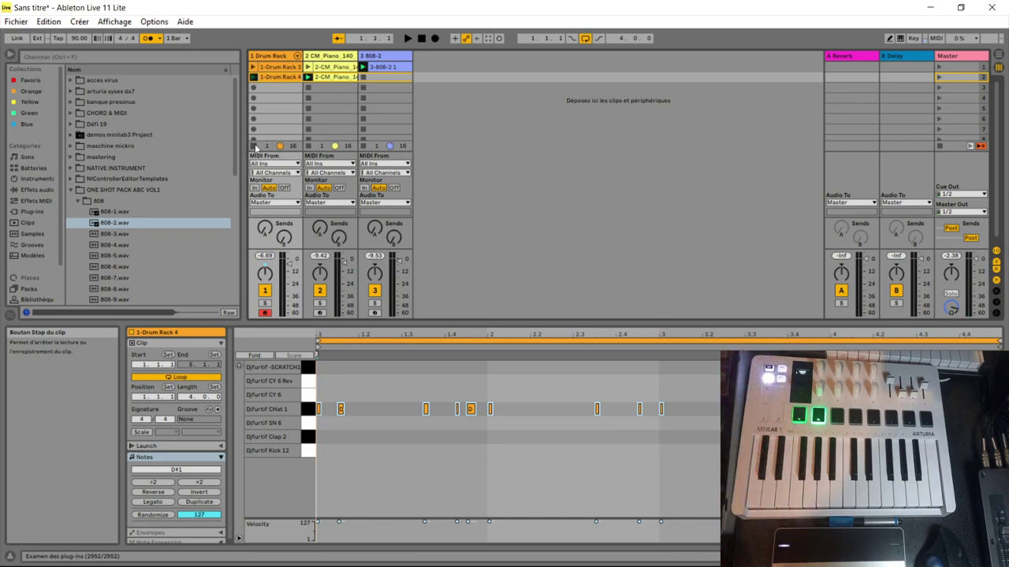
{"action": "key", "text": "space"}
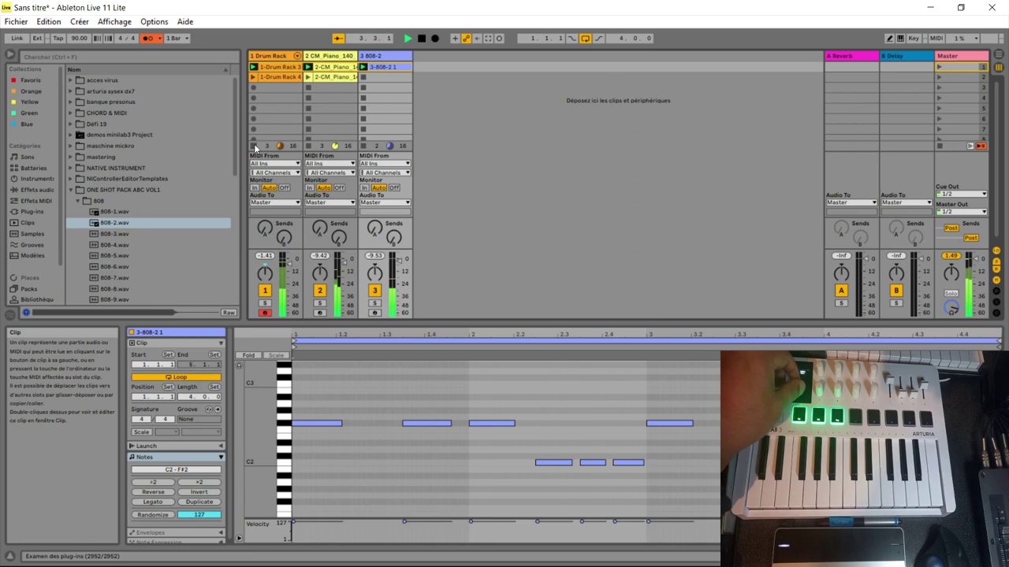
Record a second bass clip in the 808-2 track's second slot, shorten its loop to four bars and play it.
{"action": "key", "text": "Down"}
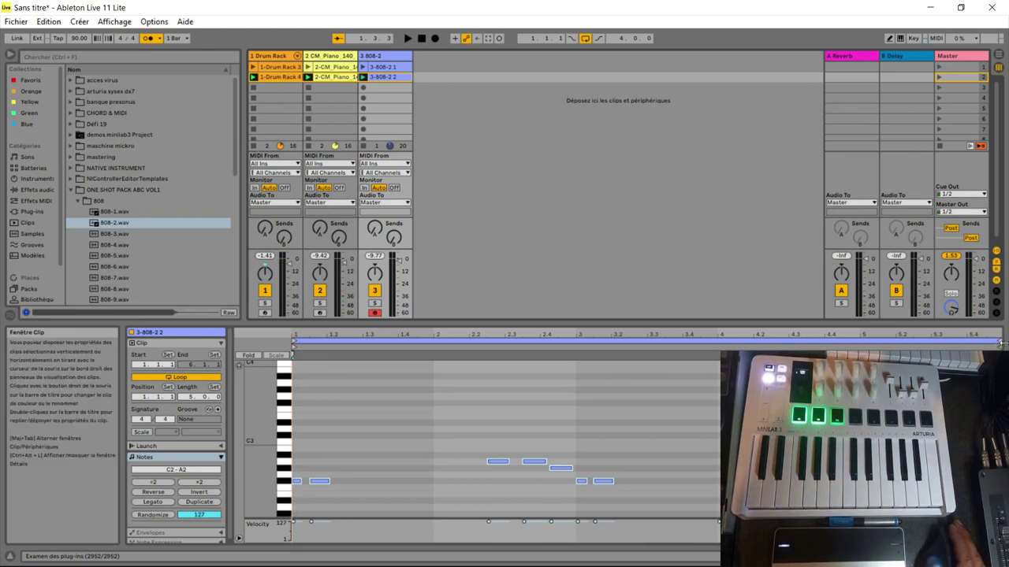
{"action": "left_click_drag", "start_coordinate": [999, 340], "coordinate": [857, 341]}
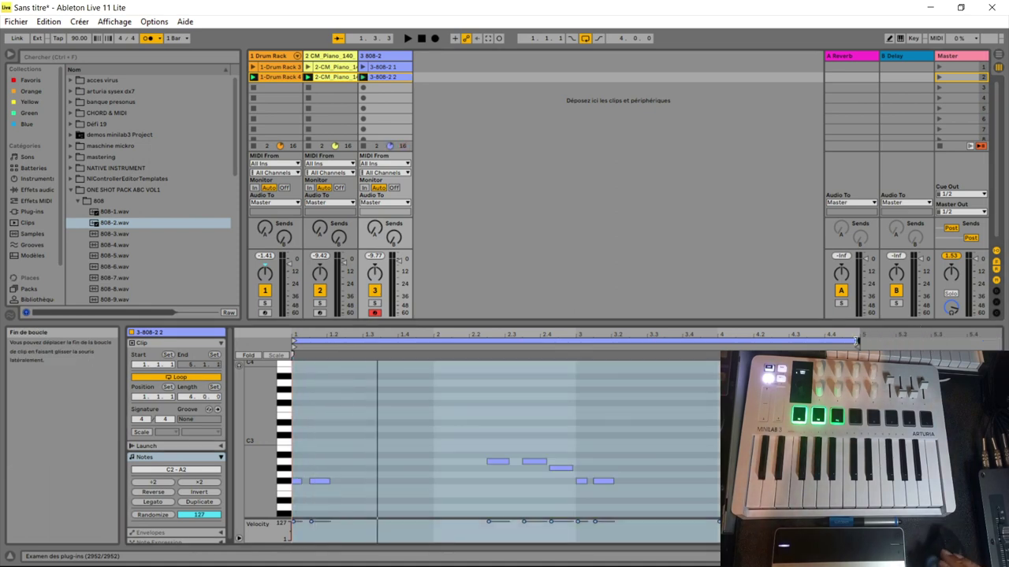
{"action": "key", "text": "space"}
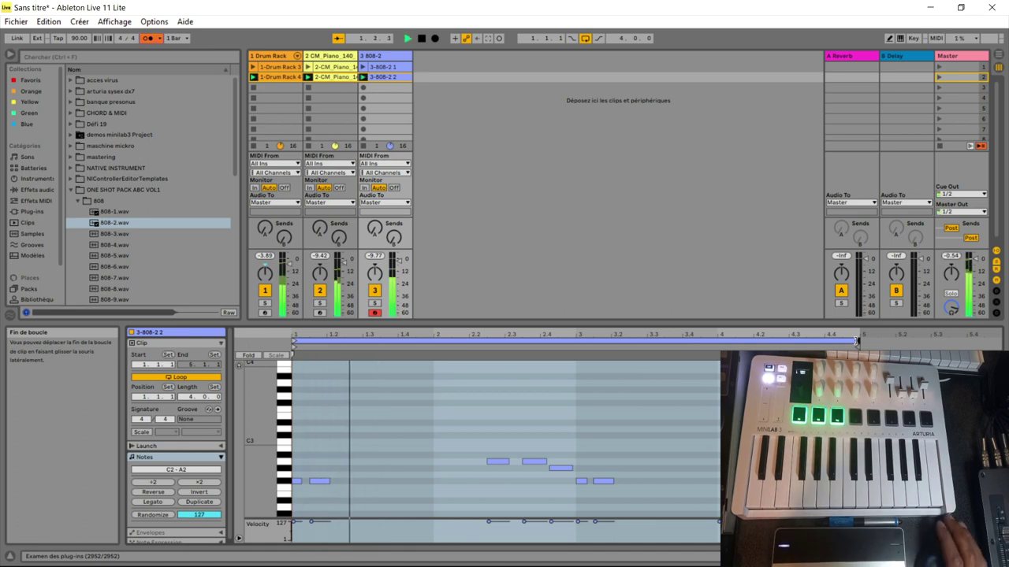
{"action": "scroll", "coordinate": [504, 449], "scroll_direction": "down", "scroll_amount": 3}
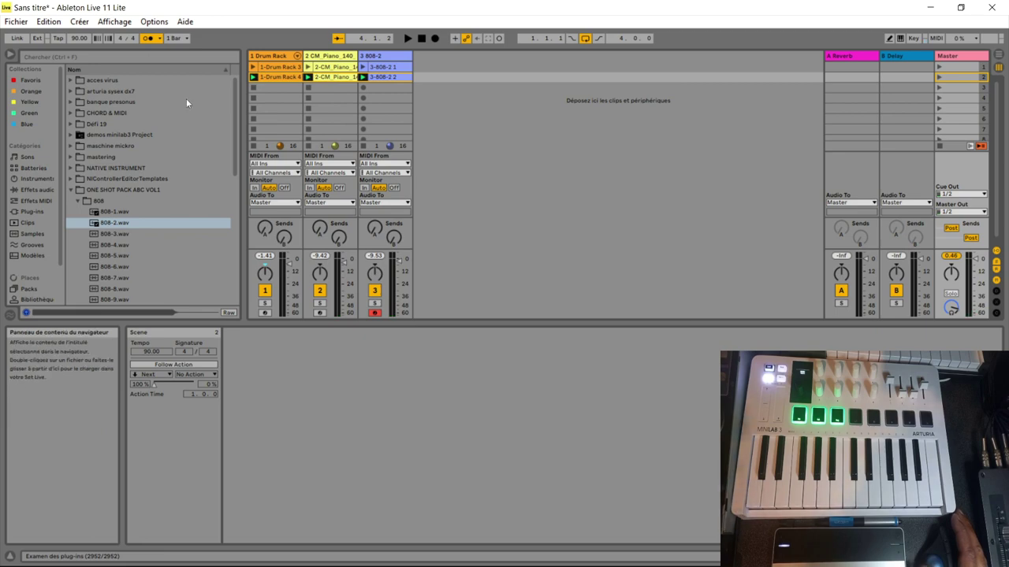
Open the recent set demos minilab3.als, play its scenes and show the devices of the phonk sample track.
{"action": "left_click", "coordinate": [18, 22]}
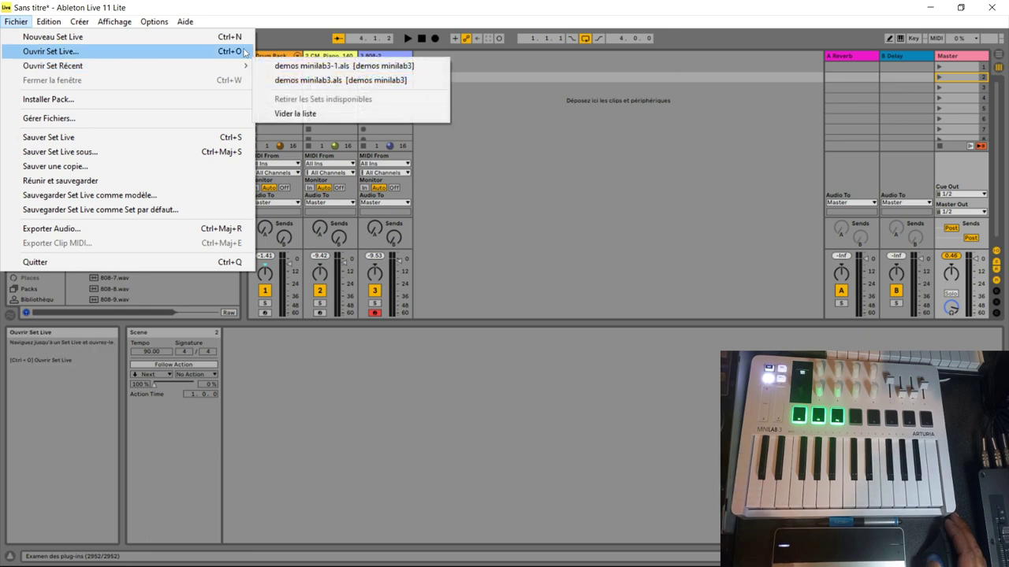
{"action": "mouse_move", "coordinate": [236, 70]}
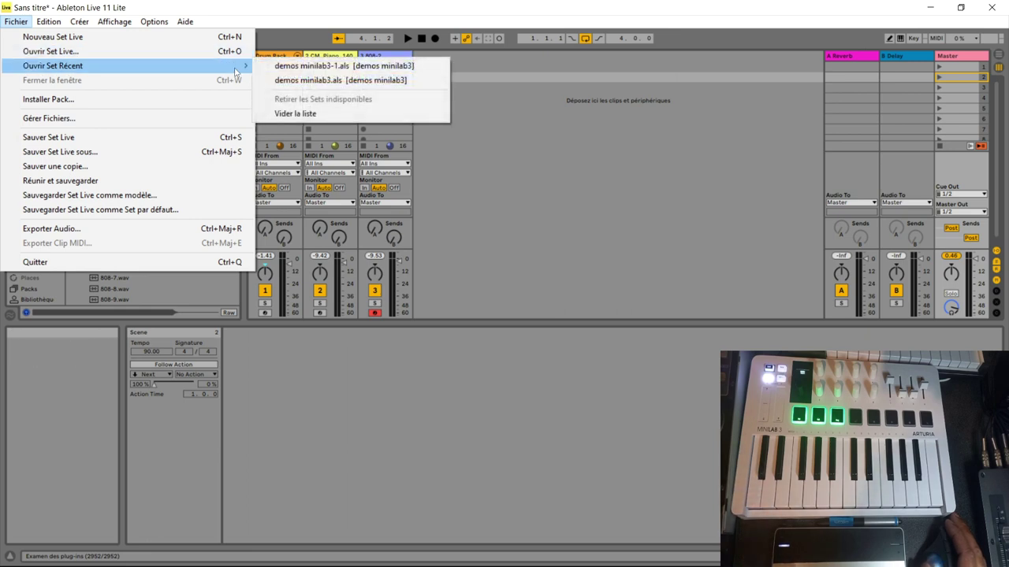
{"action": "left_click", "coordinate": [307, 80]}
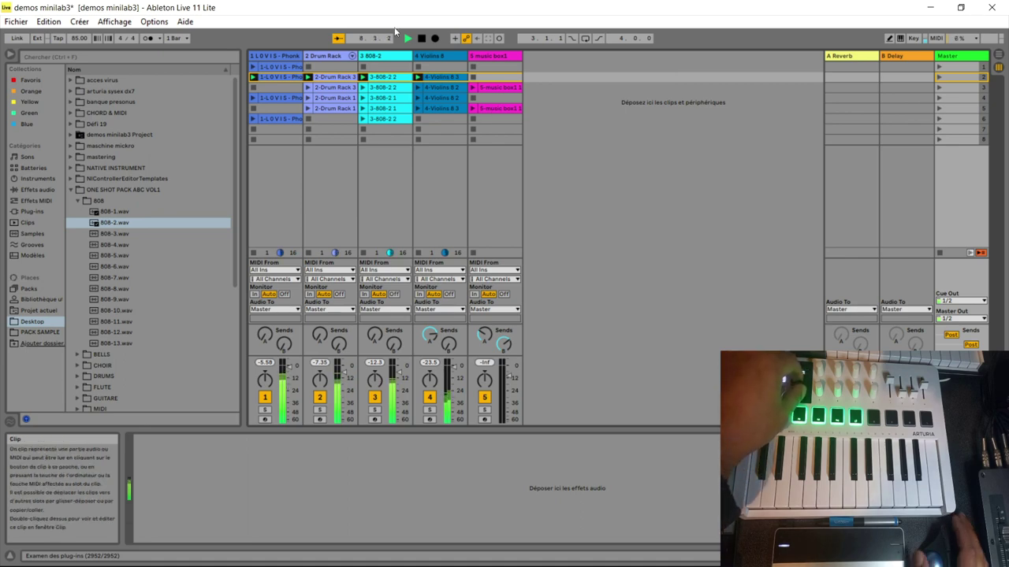
{"action": "left_click", "coordinate": [278, 55]}
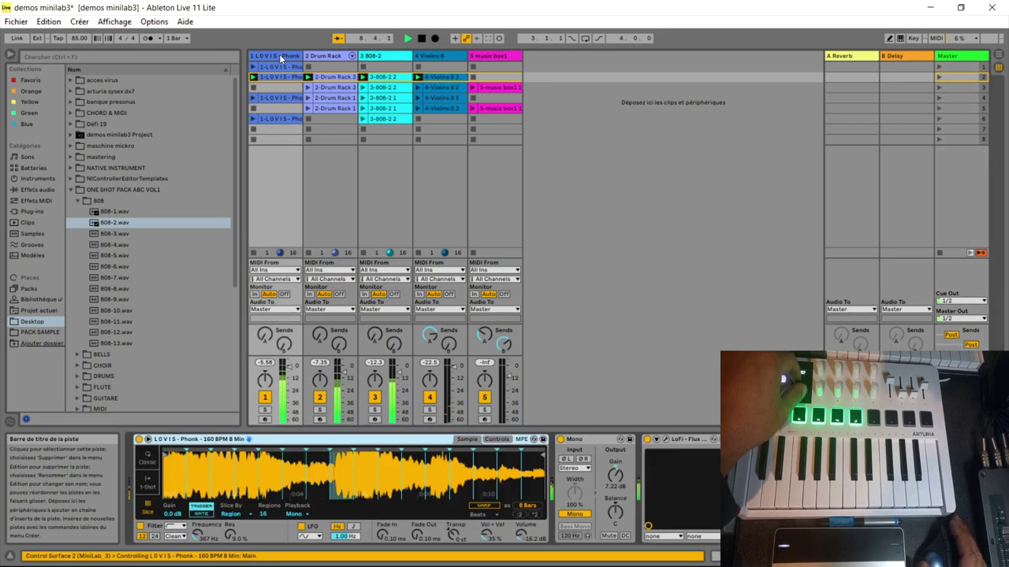
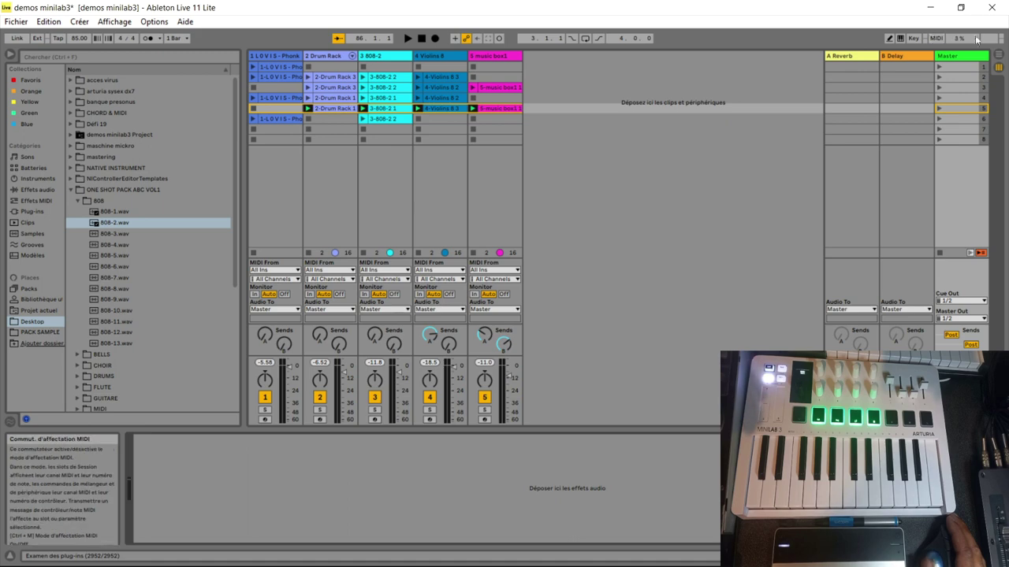
Set the arrangement's six-bar loop and playback position to start at 1.1.1, and return to the session clips.
{"action": "left_click", "coordinate": [998, 55]}
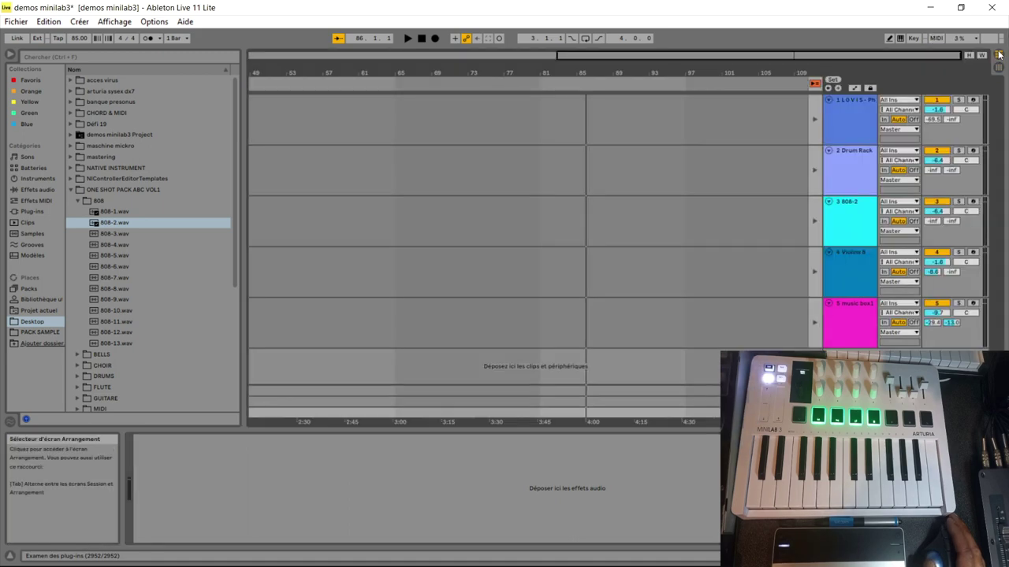
{"action": "left_click_drag", "start_coordinate": [728, 54], "coordinate": [507, 55]}
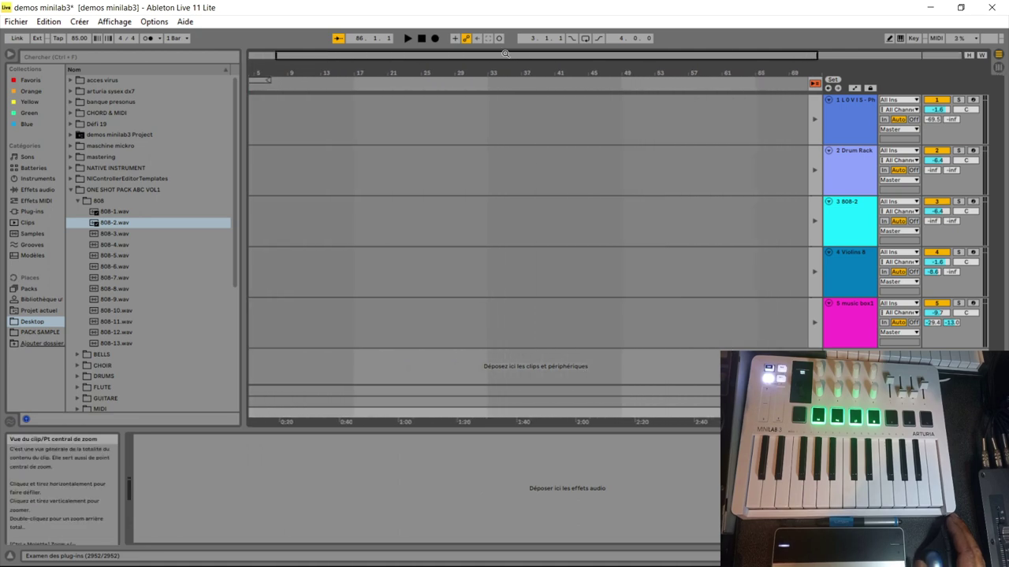
{"action": "left_click_drag", "start_coordinate": [287, 55], "coordinate": [251, 79]}
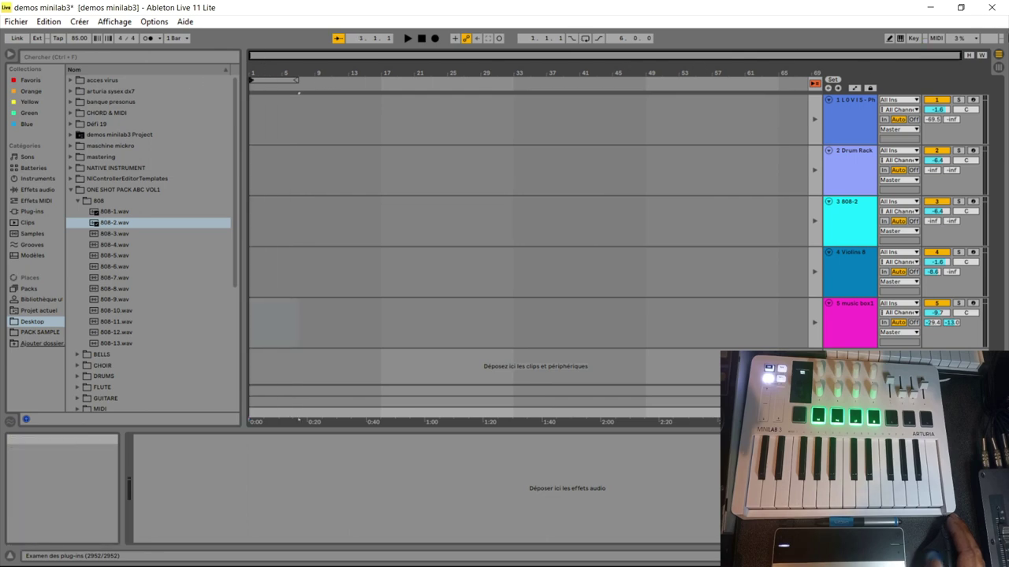
{"action": "key", "text": "Tab"}
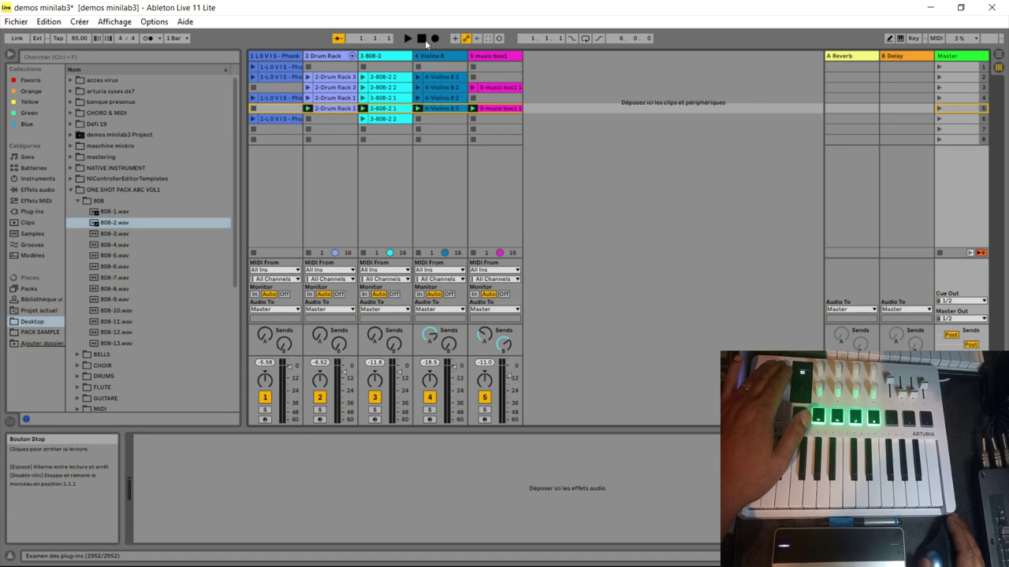
Record a performance of the scenes into the arrangement, starting with the first scene and stopping at about bar 40.
{"action": "left_click", "coordinate": [939, 68]}
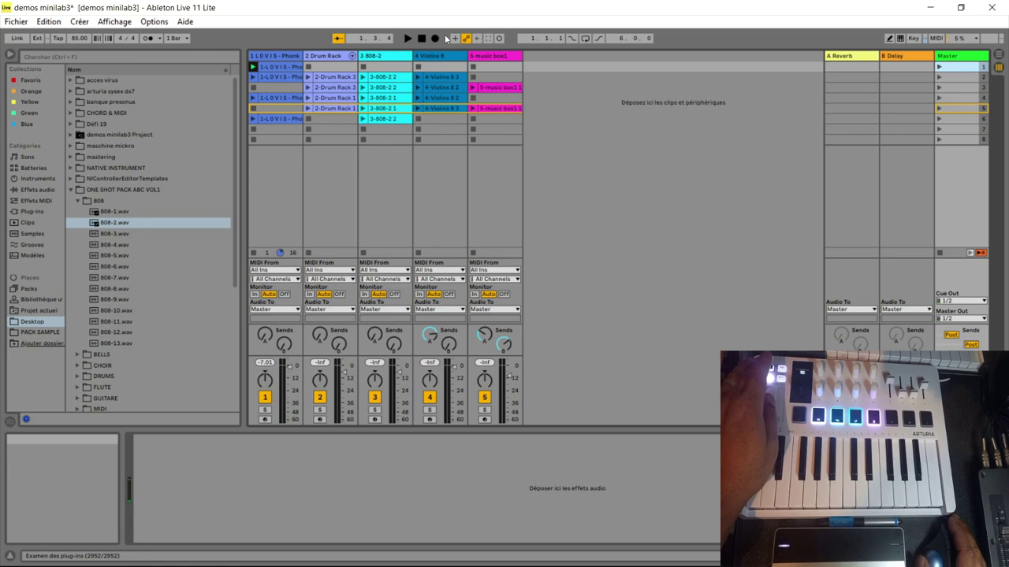
{"action": "left_click", "coordinate": [147, 38]}
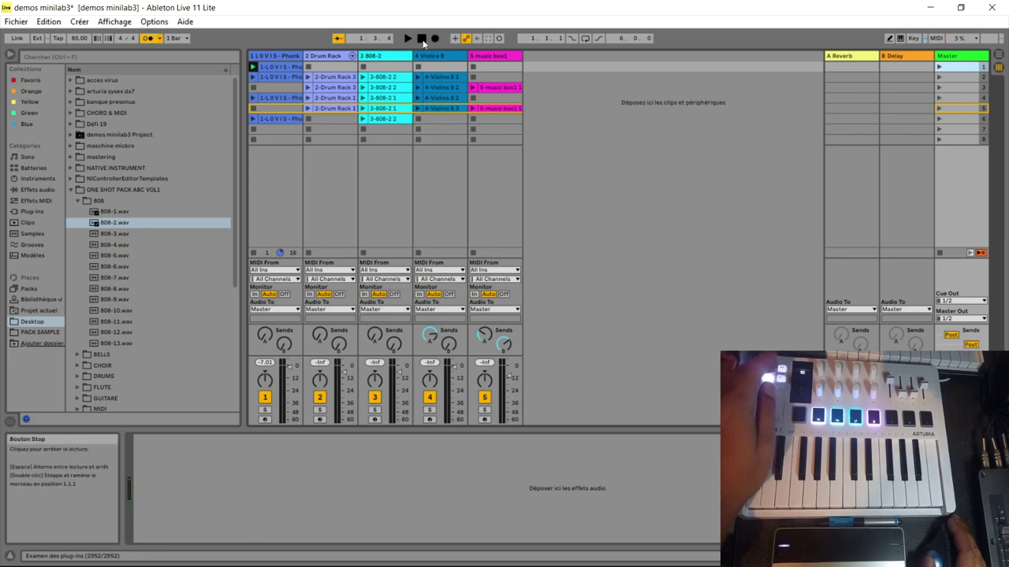
{"action": "left_click", "coordinate": [147, 39]}
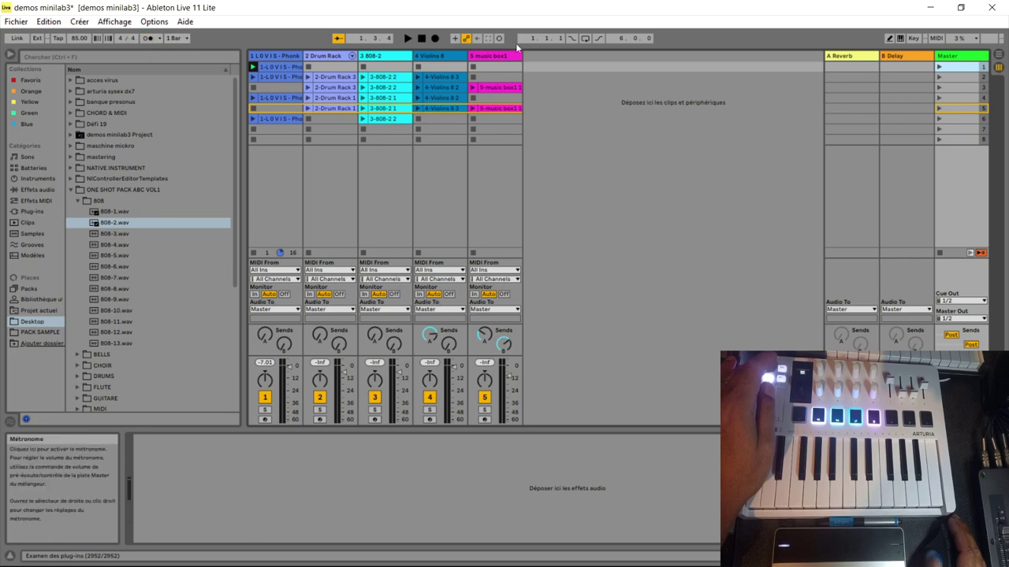
{"action": "left_click", "coordinate": [435, 40]}
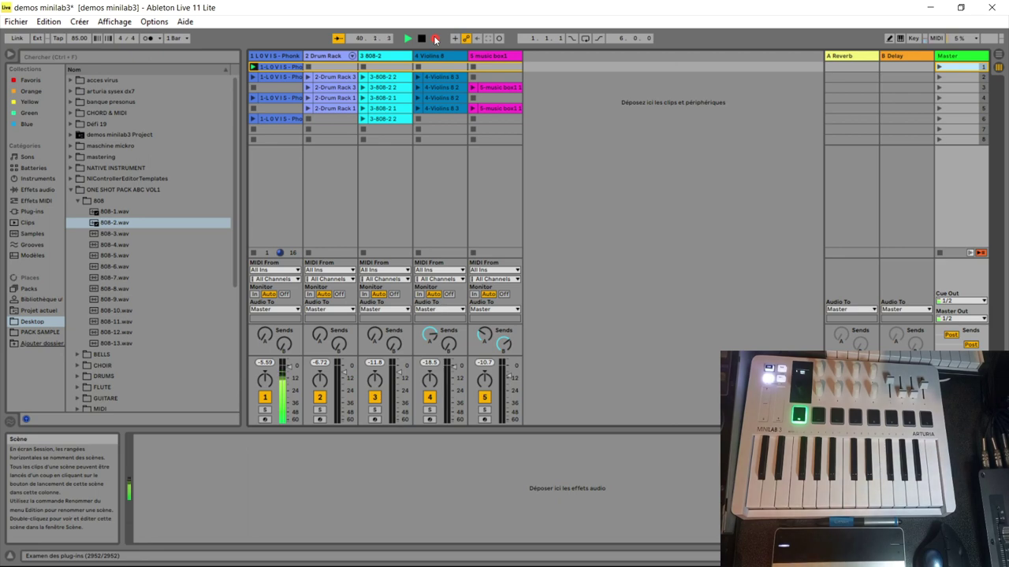
{"action": "key", "text": "space"}
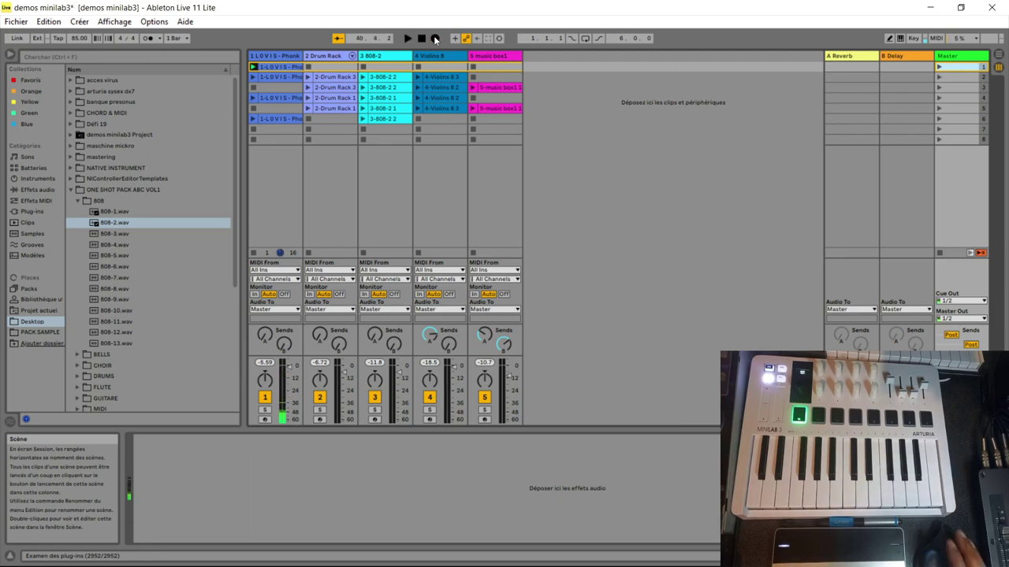
Show the recorded arrangement with the browser hidden and switch all tracks back to arrangement playback.
{"action": "left_click", "coordinate": [999, 56]}
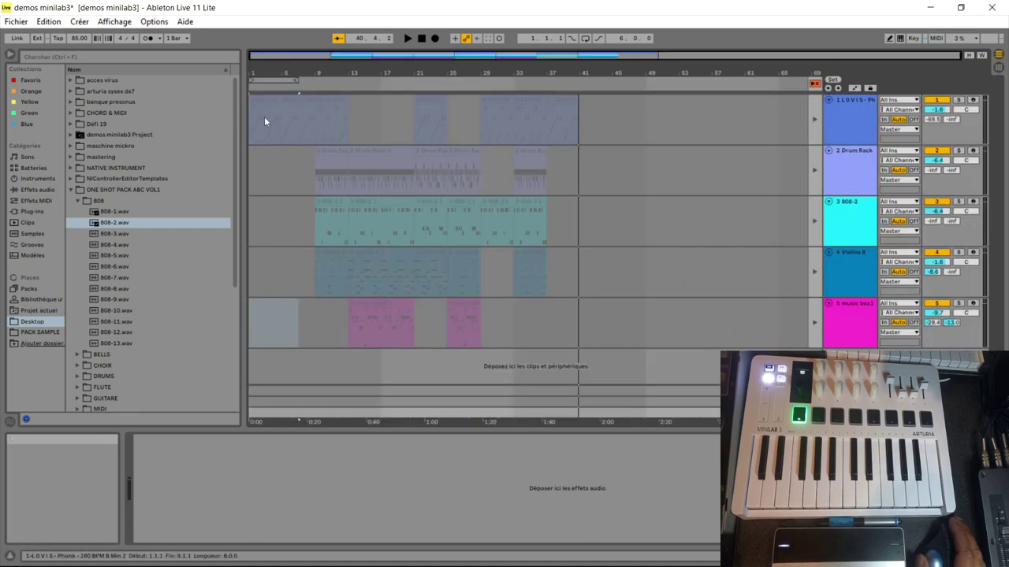
{"action": "left_click", "coordinate": [9, 54]}
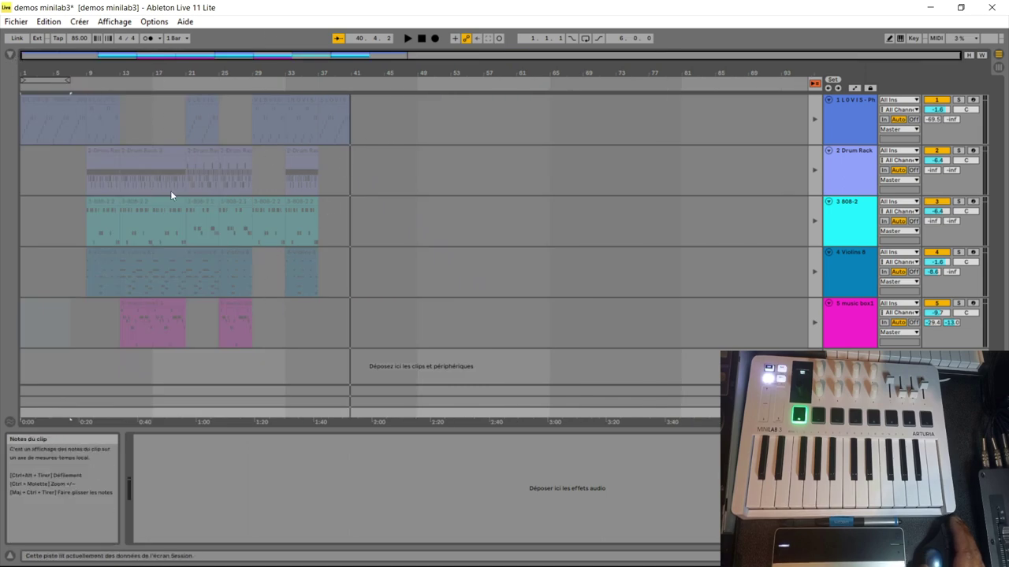
{"action": "left_click", "coordinate": [815, 84]}
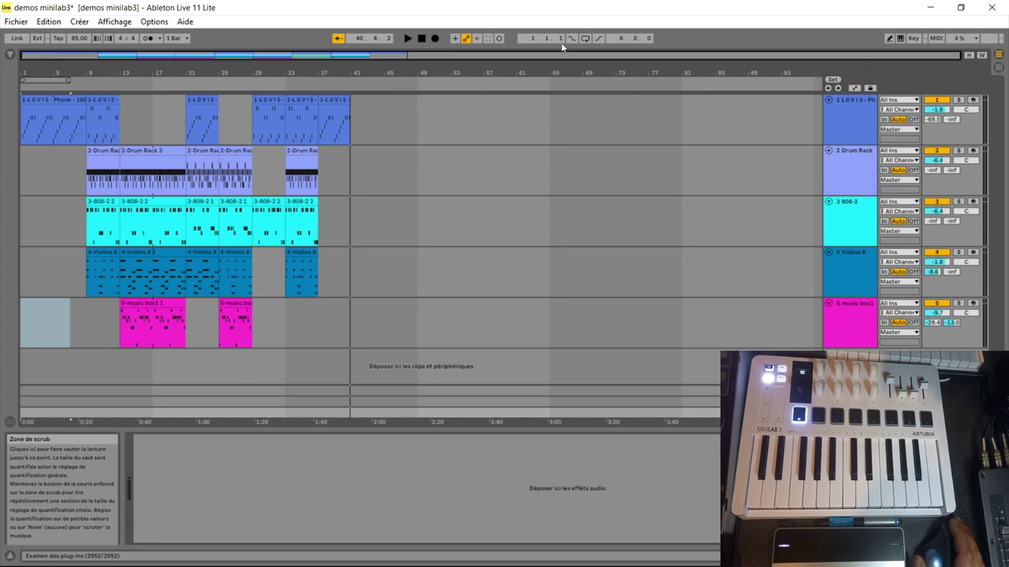
Play the arrangement from the beginning and look through the devices of all five tracks.
{"action": "key", "text": "Home"}
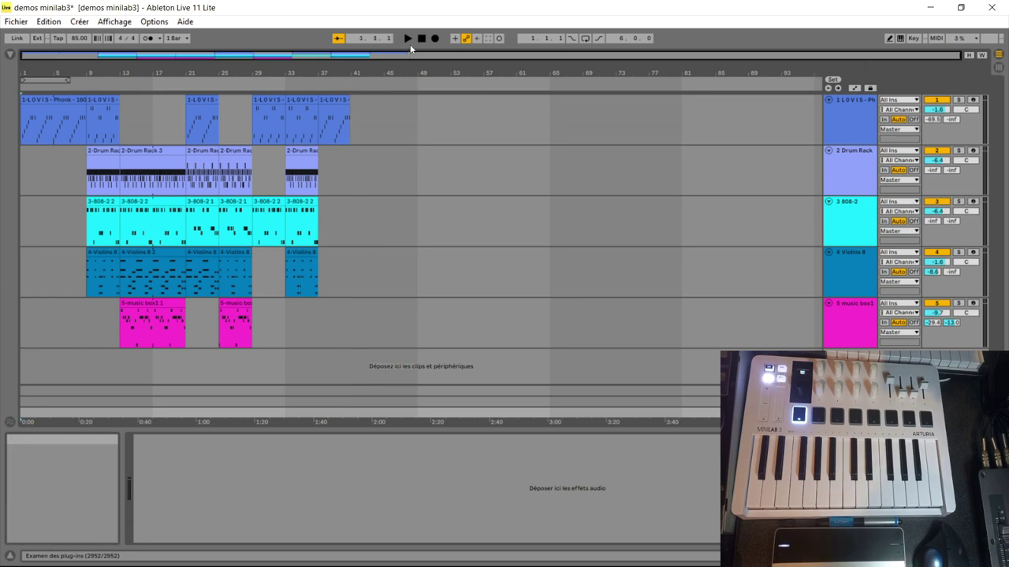
{"action": "key", "text": "space"}
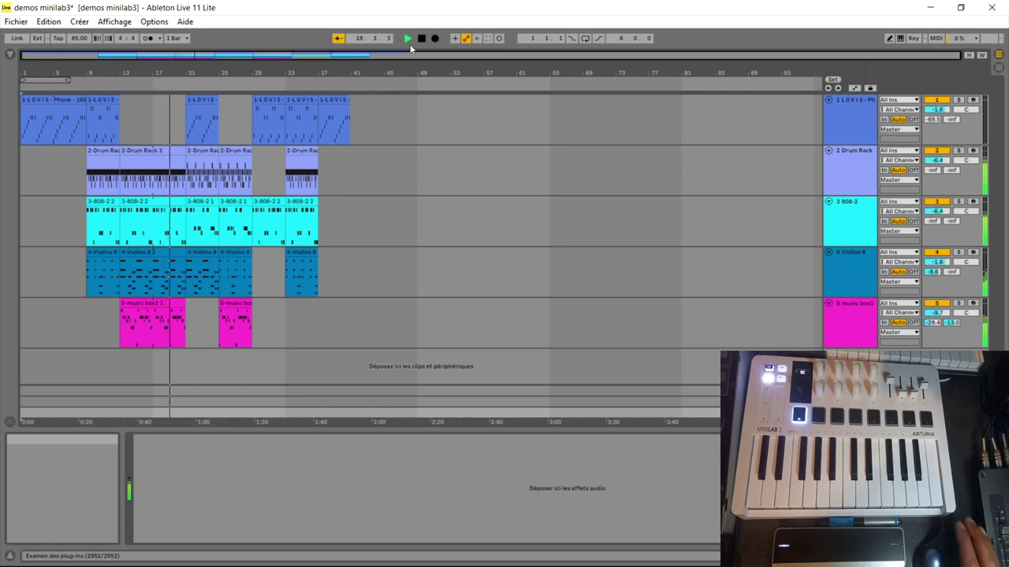
{"action": "left_click", "coordinate": [948, 138]}
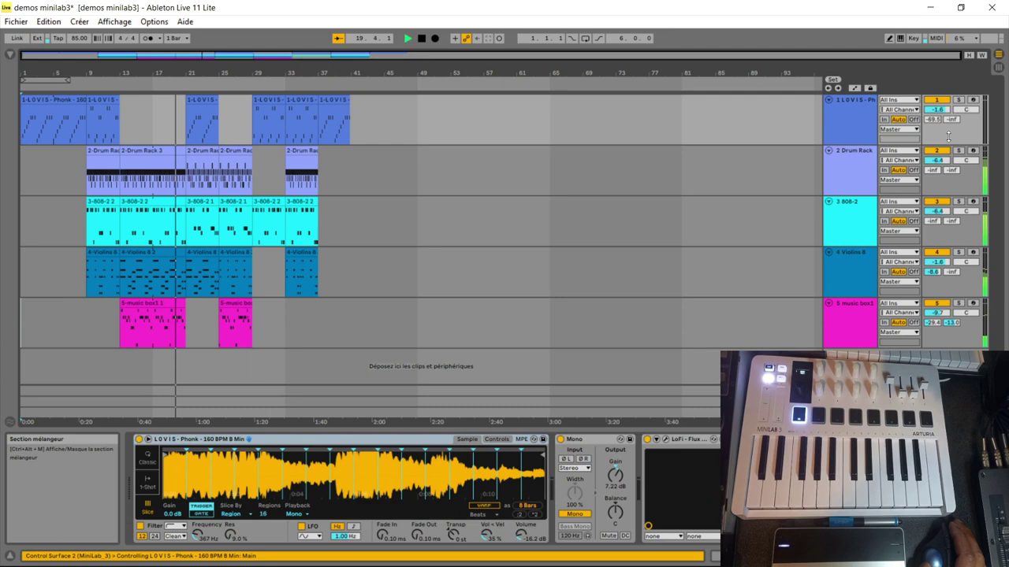
{"action": "left_click", "coordinate": [951, 180]}
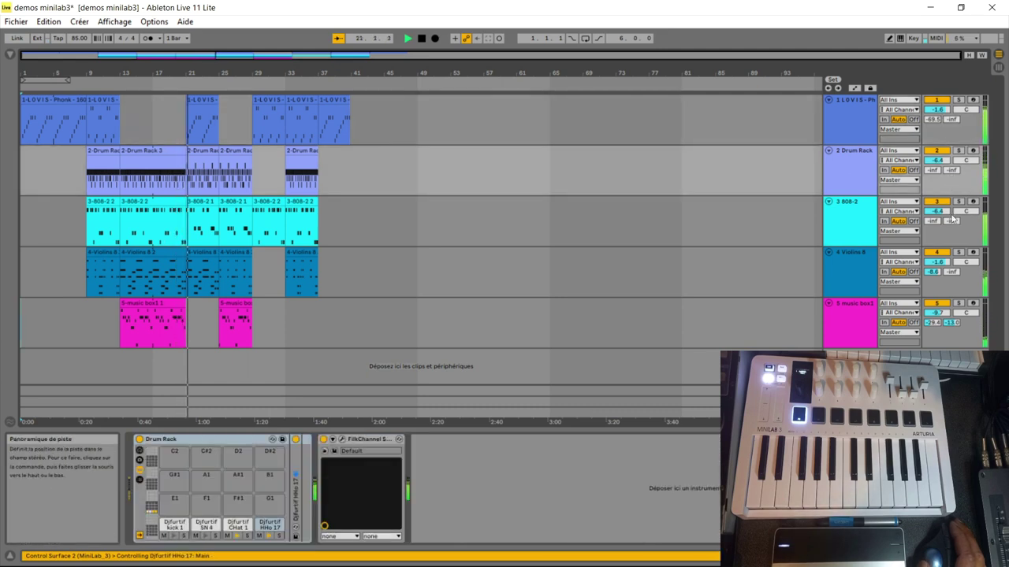
{"action": "left_click", "coordinate": [952, 227]}
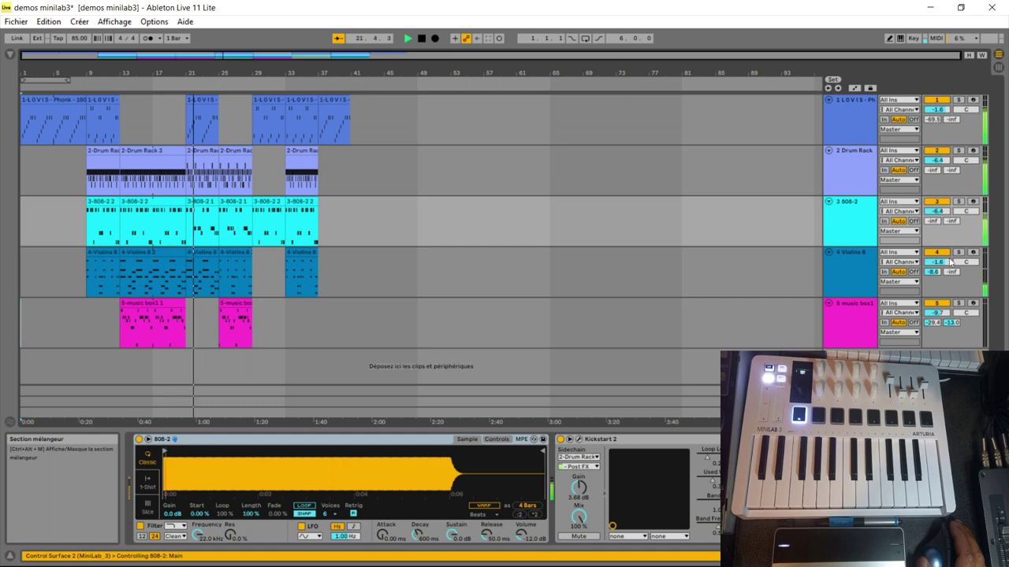
{"action": "left_click", "coordinate": [952, 289]}
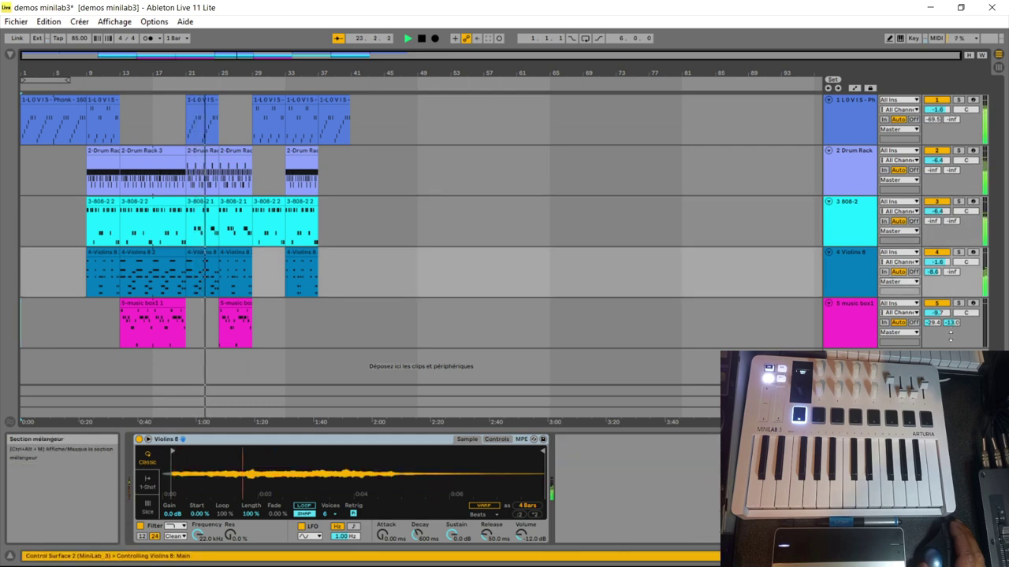
{"action": "left_click", "coordinate": [950, 339]}
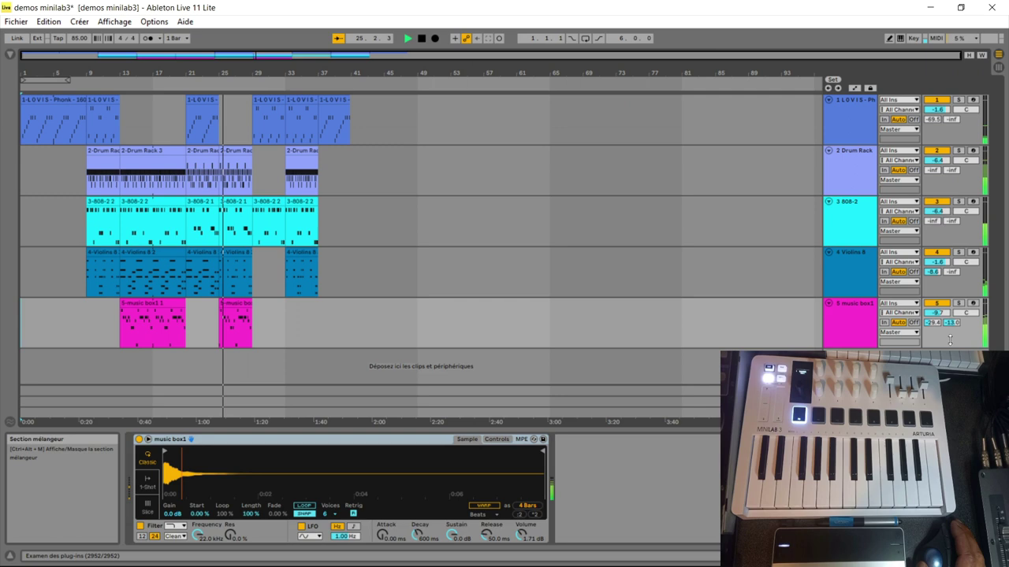
Show the 808-2 track's devices during playback, stop the arrangement, and return to the session clips.
{"action": "left_click", "coordinate": [937, 232]}
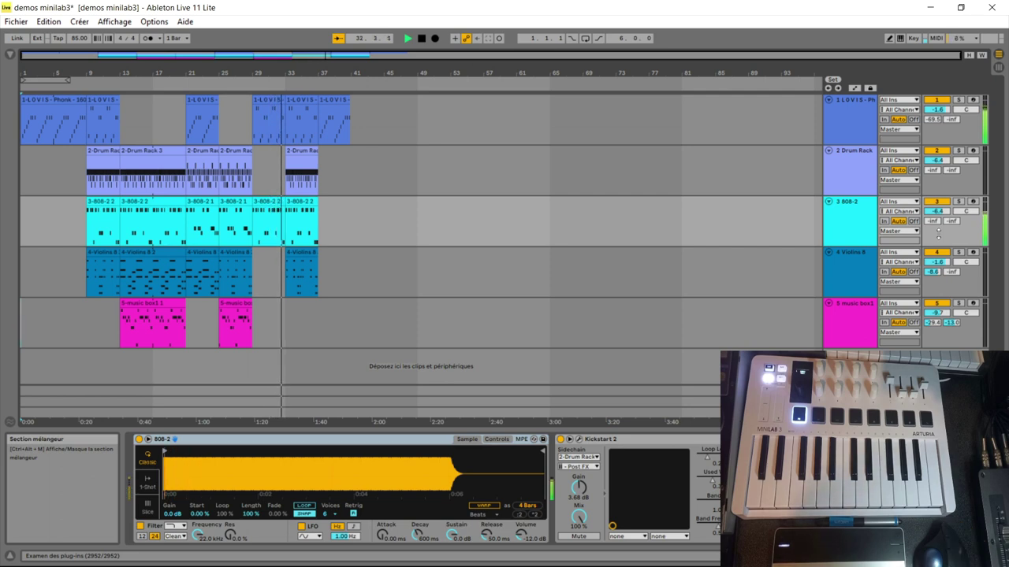
{"action": "key", "text": "space"}
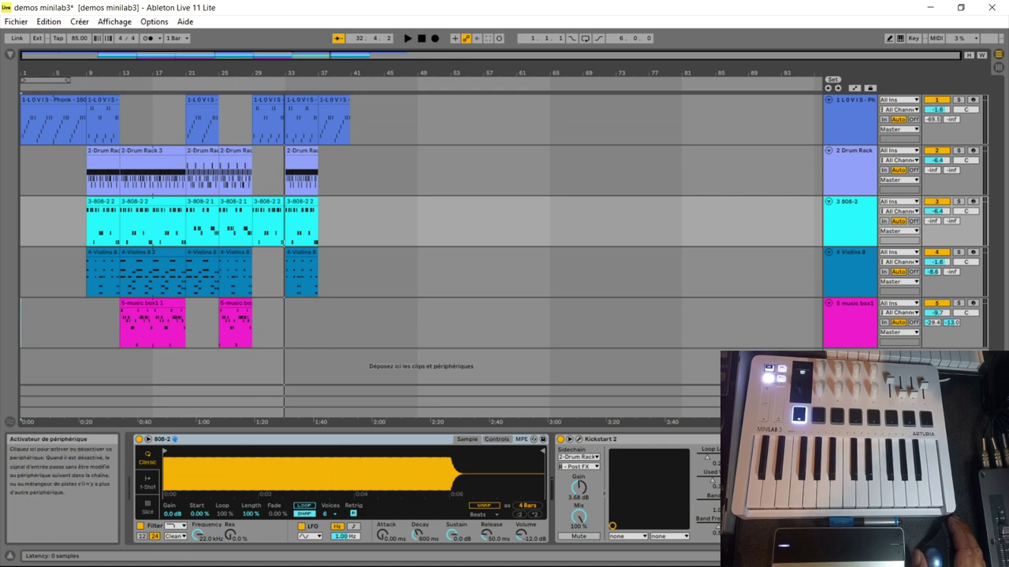
{"action": "key", "text": "Tab"}
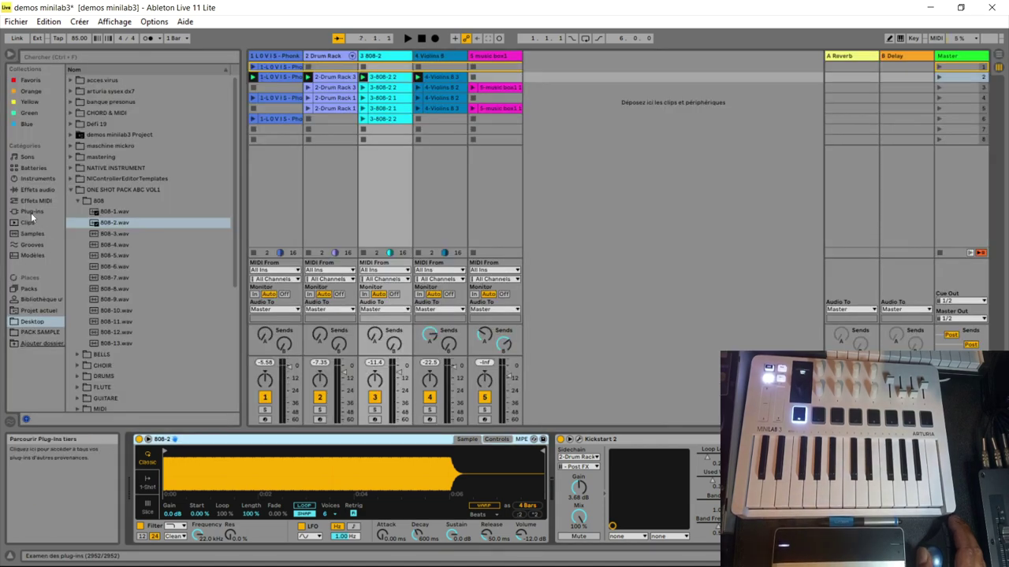
Review the MIDI control surface and plug-in source settings in the preferences, and close them.
{"action": "left_click", "coordinate": [155, 22]}
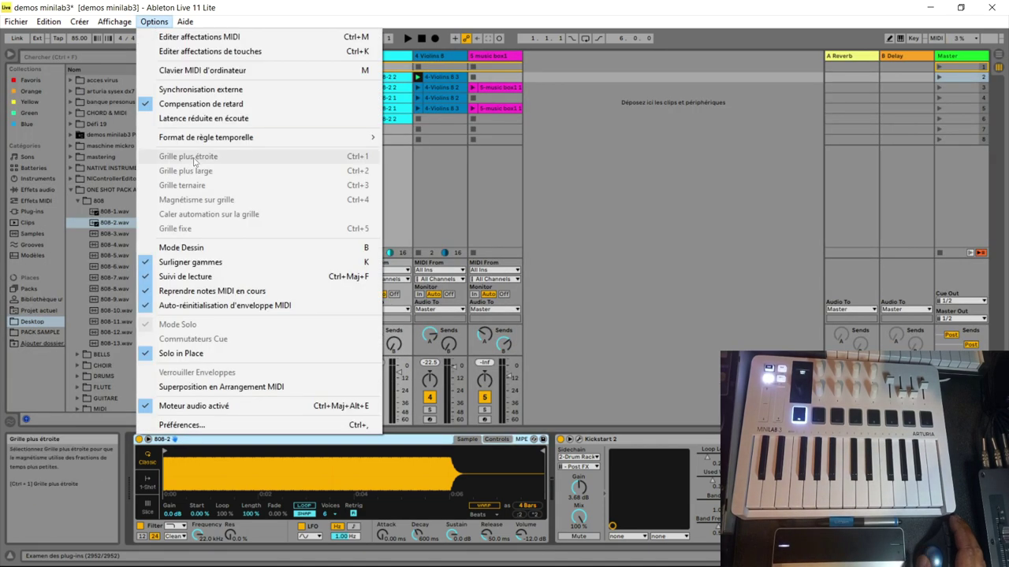
{"action": "left_click", "coordinate": [184, 426]}
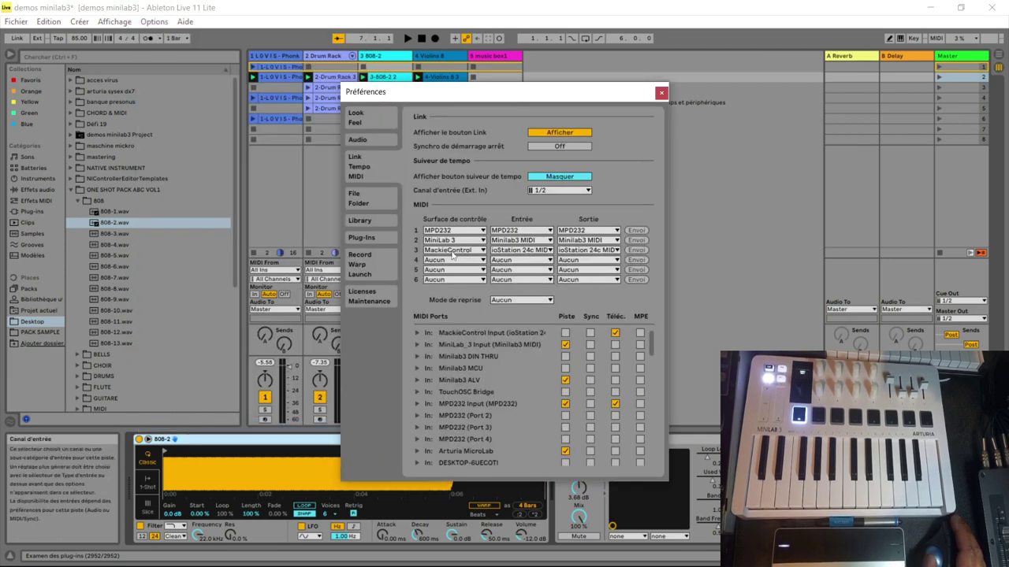
{"action": "left_click", "coordinate": [359, 238]}
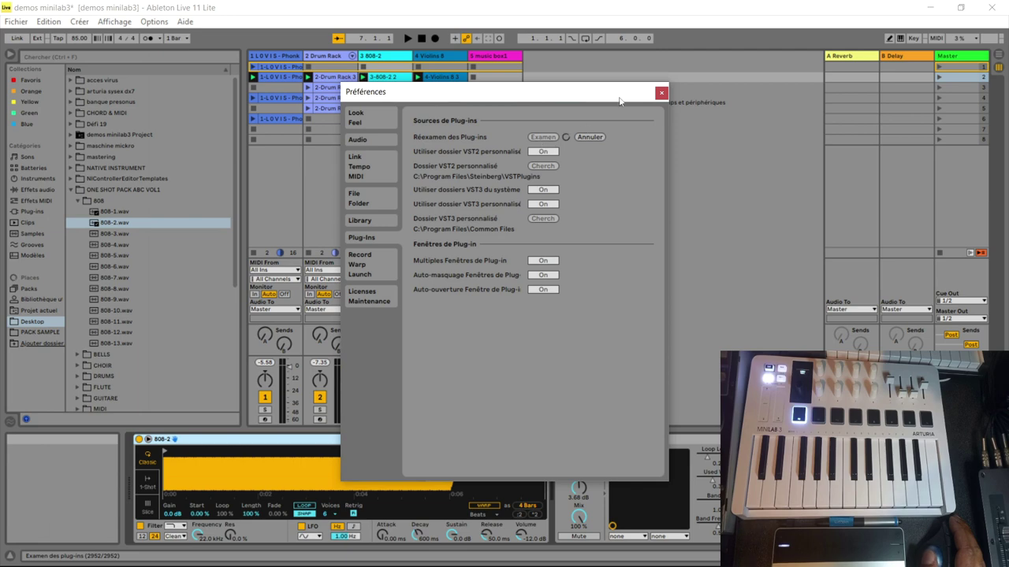
{"action": "left_click", "coordinate": [664, 93]}
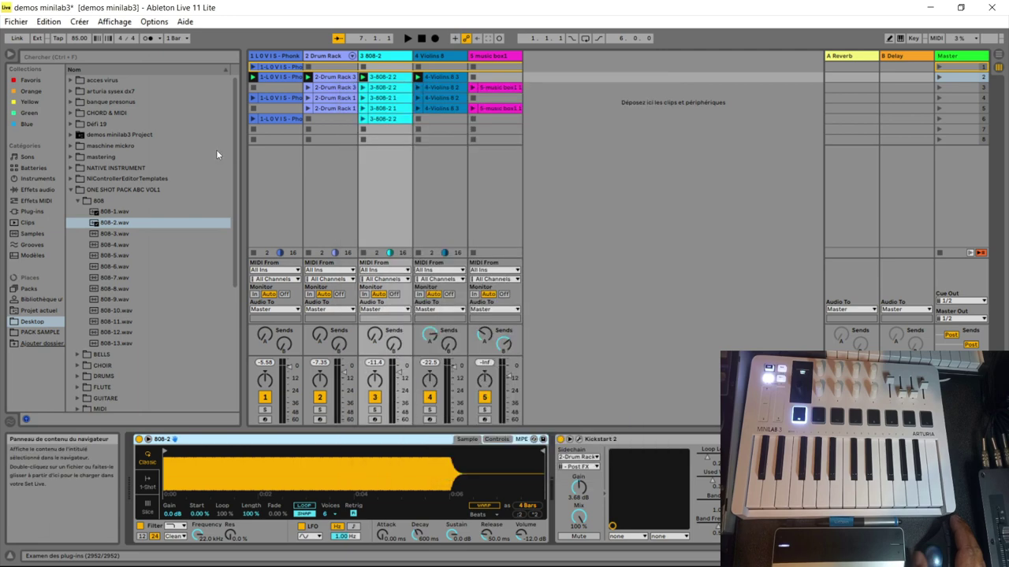
Look through the browser's VST and VST3 plug-in lists, the audio effects and the MIDI effects.
{"action": "left_click", "coordinate": [26, 213]}
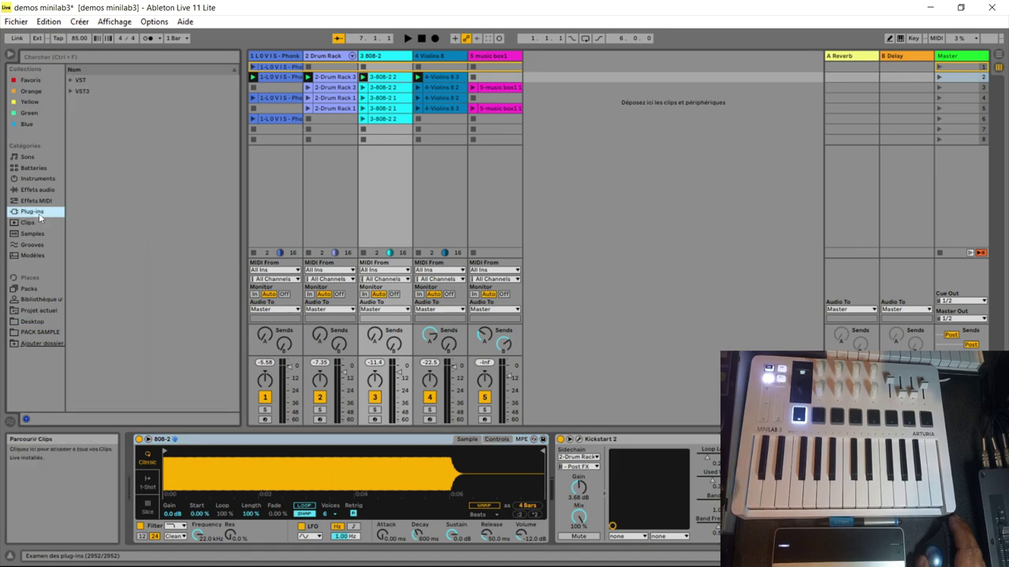
{"action": "left_click", "coordinate": [71, 79]}
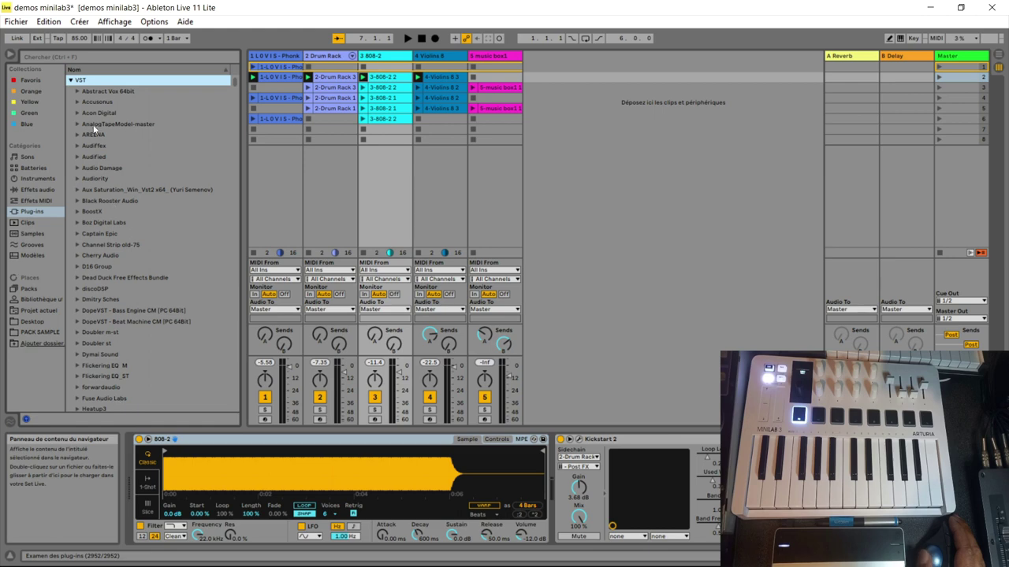
{"action": "left_click", "coordinate": [71, 79]}
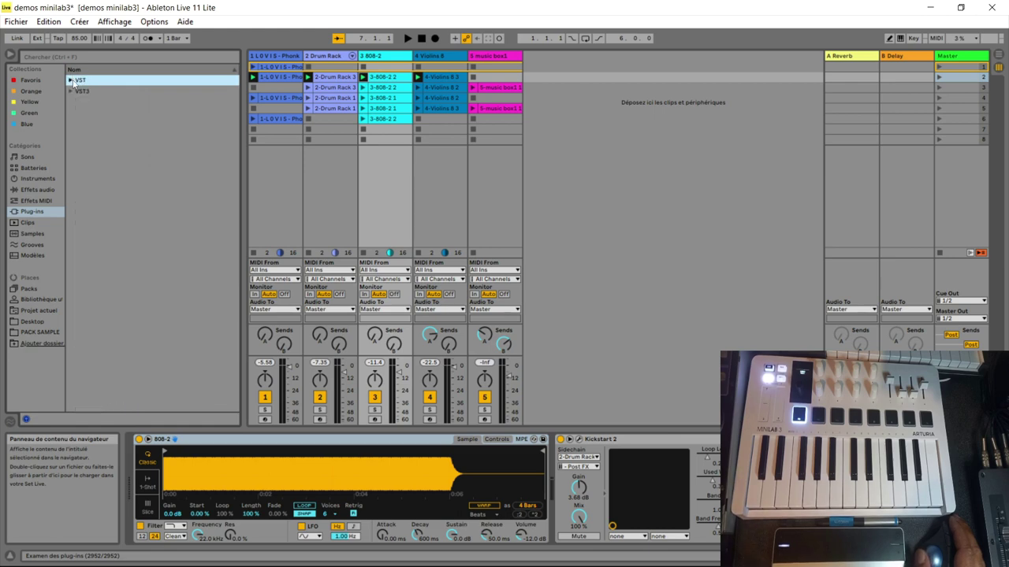
{"action": "left_click", "coordinate": [70, 92]}
{"action": "scroll", "coordinate": [96, 124], "scroll_direction": "down", "scroll_amount": 5}
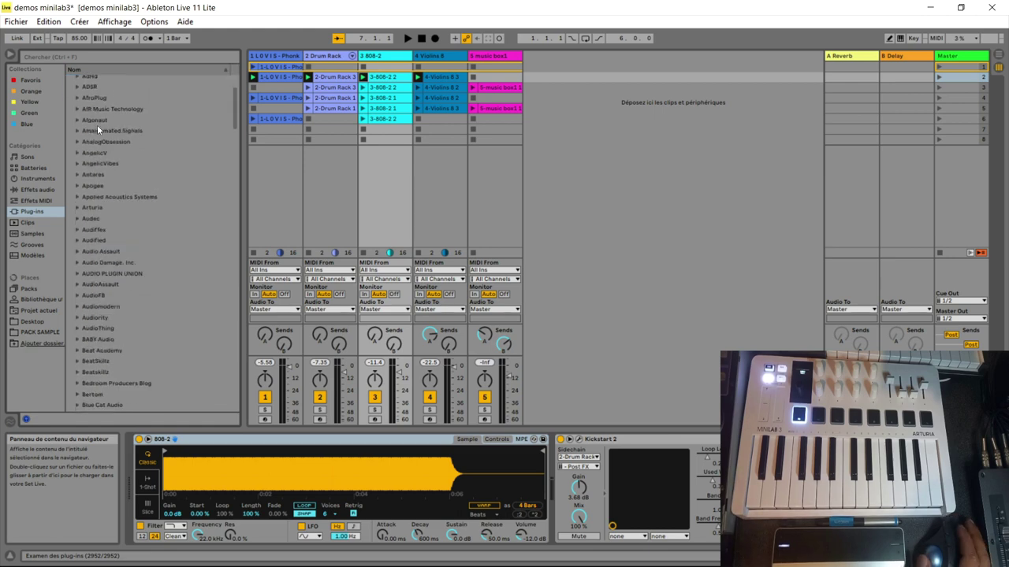
{"action": "scroll", "coordinate": [97, 125], "scroll_direction": "up", "scroll_amount": 1}
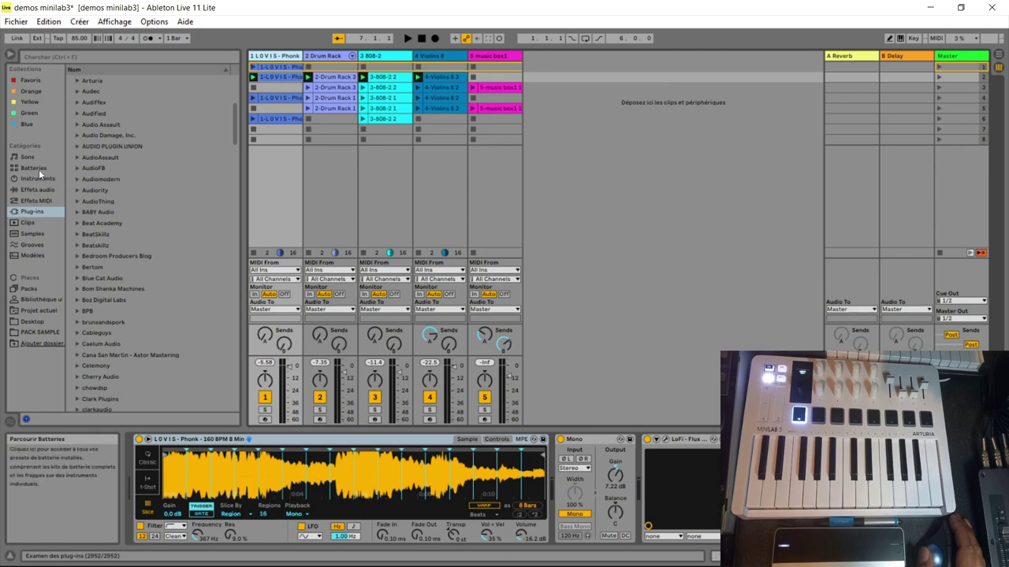
{"action": "left_click", "coordinate": [41, 190]}
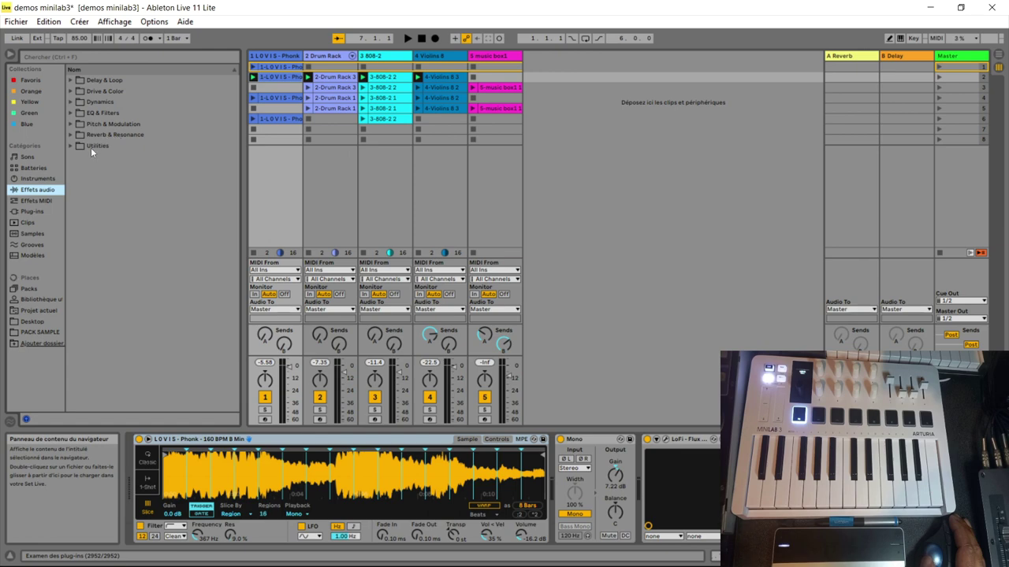
{"action": "left_click", "coordinate": [36, 200]}
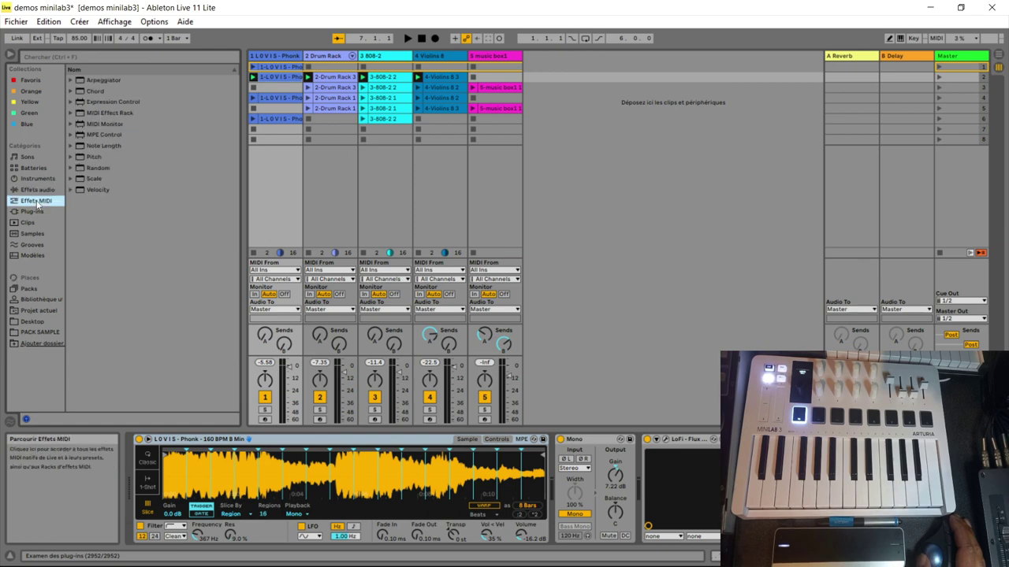